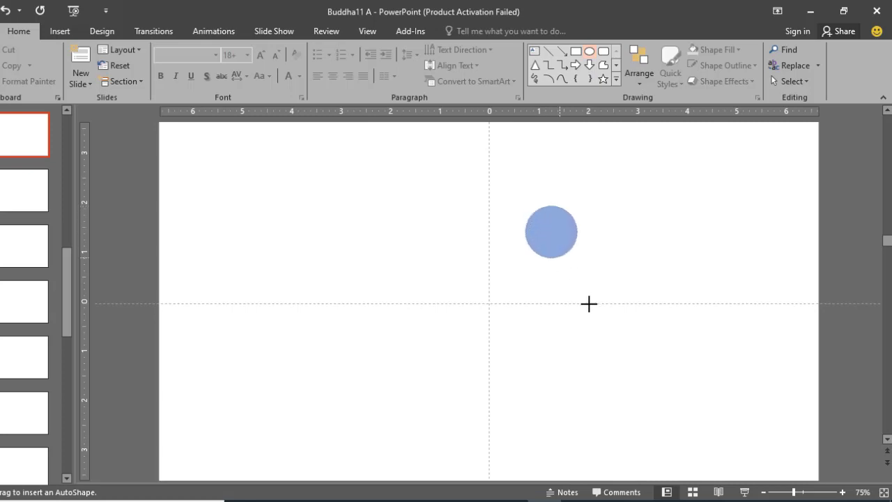
# Draw a circle about 3.89" in diameter centred on the slide and remove its outline
pyautogui.moveTo(670, 362); pyautogui.dragTo(533, 356)
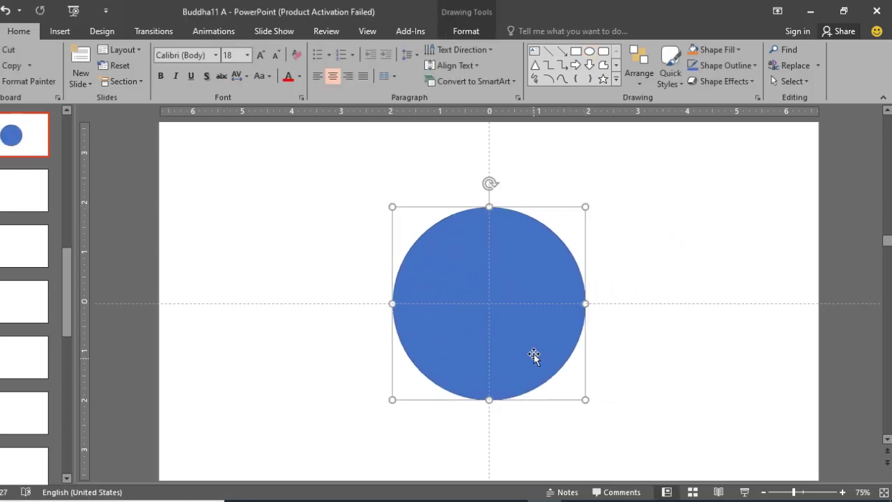
pyautogui.click(462, 30)
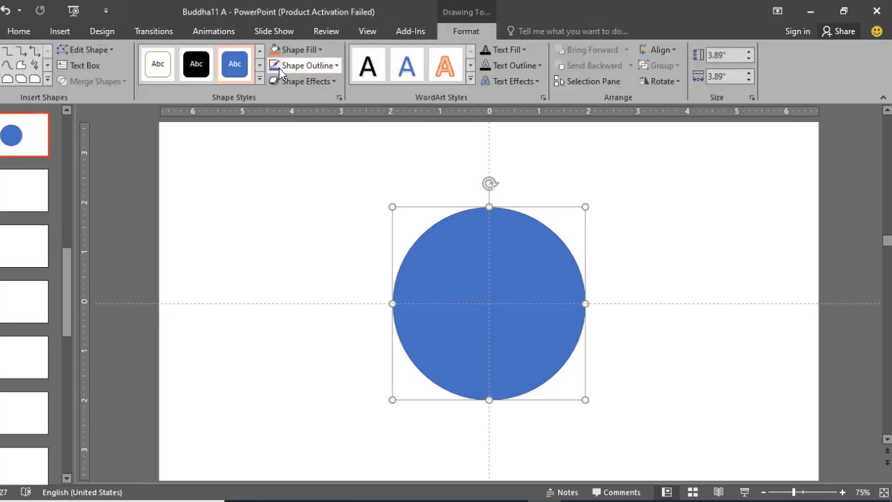
pyautogui.click(335, 65)
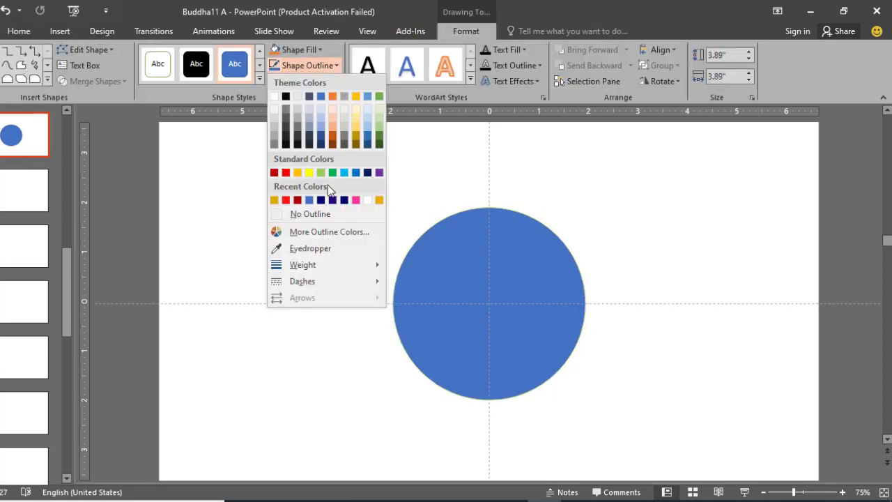
pyautogui.click(314, 216)
pyautogui.click(623, 269)
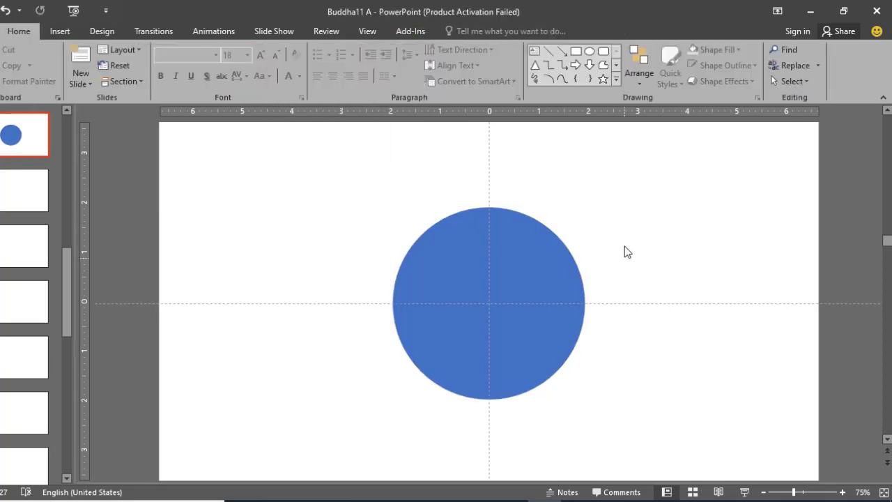
# Duplicate the blue circle with an offset down and to the left, and fill the copy with red
pyautogui.click(534, 258)
pyautogui.moveTo(531, 267); pyautogui.dragTo(481, 280)
pyautogui.click(467, 30)
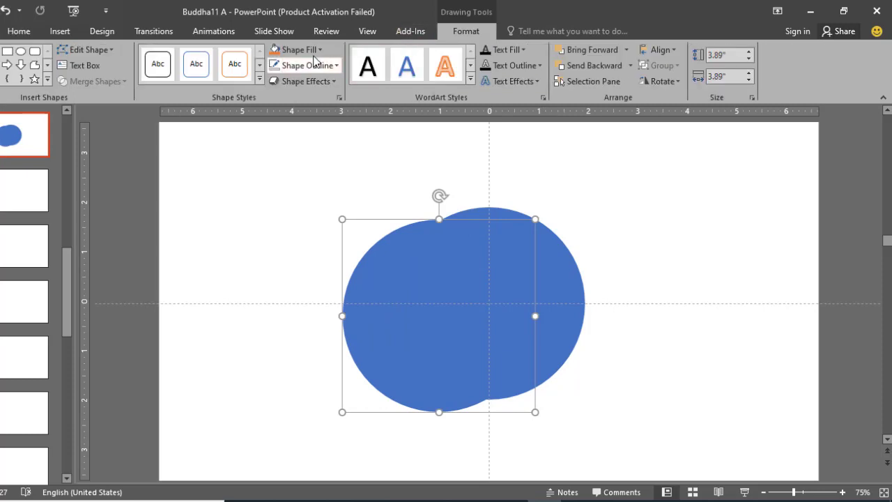
pyautogui.click(298, 50)
pyautogui.click(286, 157)
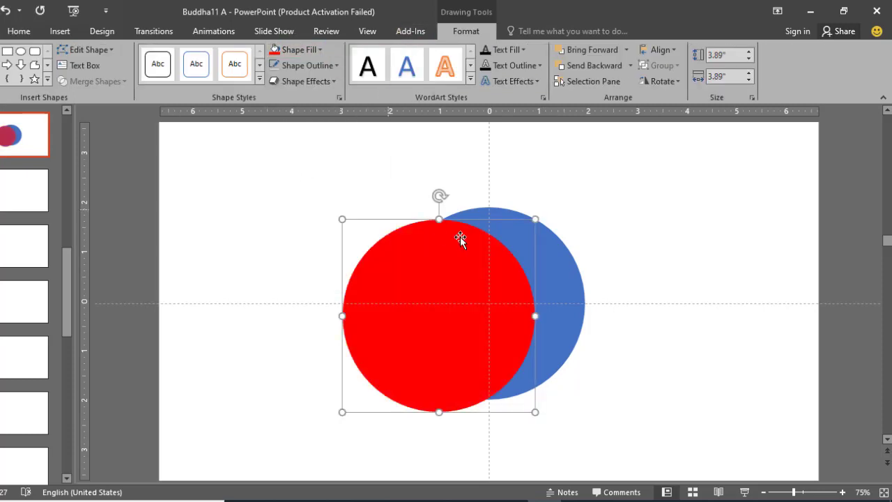
# Reshape the red copy into an ellipse about 2.71" high and 4.22" wide, centred over the blue circle
pyautogui.moveTo(535, 219); pyautogui.dragTo(567, 209)
pyautogui.moveTo(525, 251); pyautogui.dragTo(549, 283)
pyautogui.moveTo(489, 463); pyautogui.dragTo(493, 384)
pyautogui.moveTo(601, 384); pyautogui.dragTo(583, 364)
pyautogui.moveTo(521, 318); pyautogui.dragTo(532, 315)
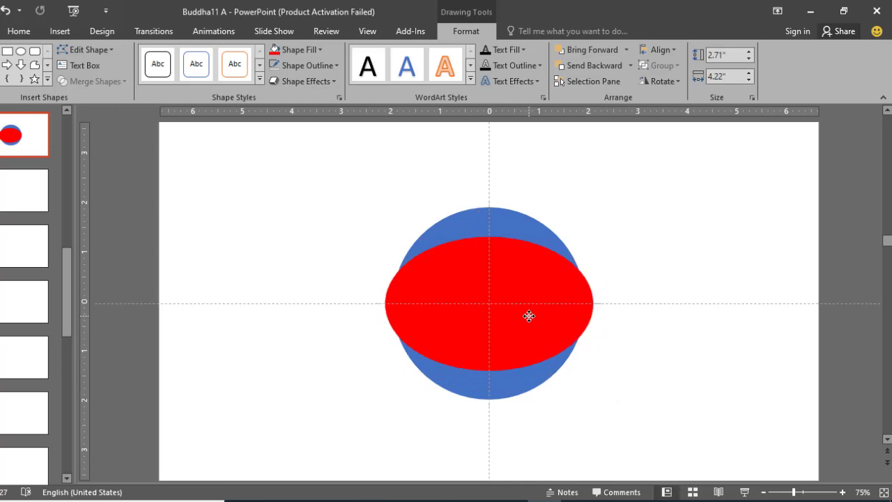
pyautogui.moveTo(528, 316); pyautogui.dragTo(525, 320)
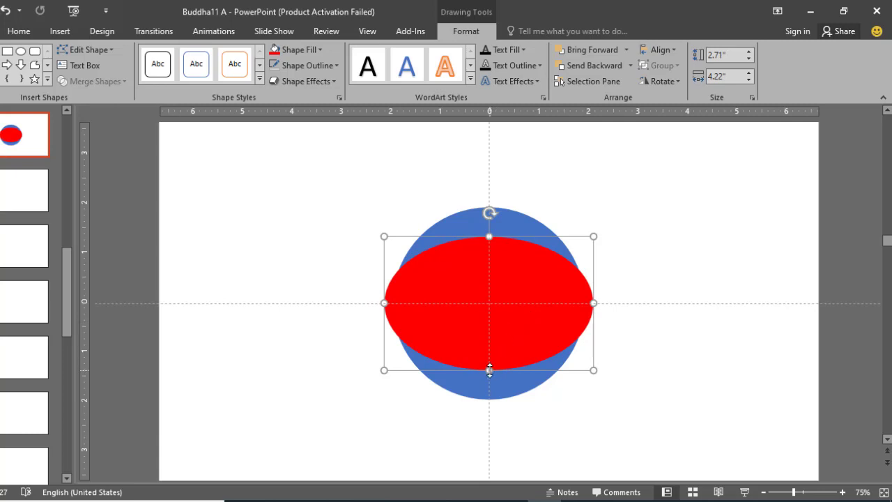
# Enlarge the red ellipse to about 4.09" by 4.64" and rotate it slightly clockwise over the circle's lower part
pyautogui.moveTo(492, 367); pyautogui.dragTo(508, 336)
pyautogui.moveTo(491, 369); pyautogui.dragTo(504, 339)
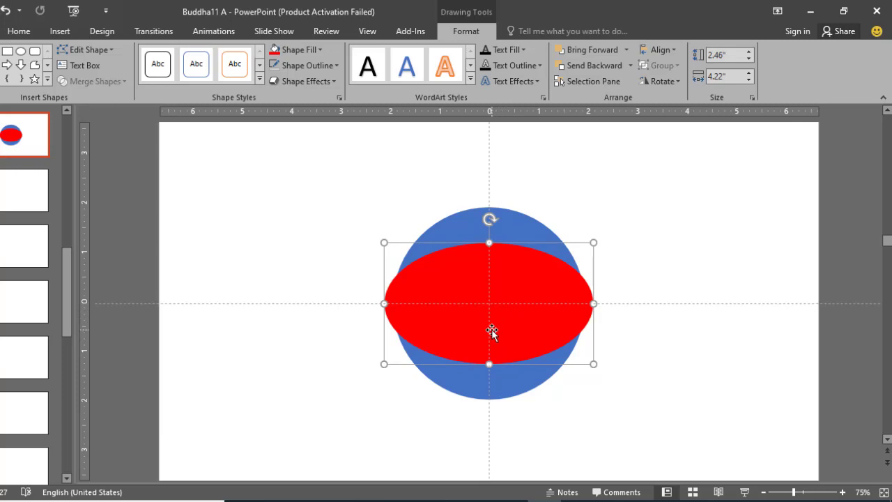
pyautogui.moveTo(489, 363); pyautogui.dragTo(490, 369)
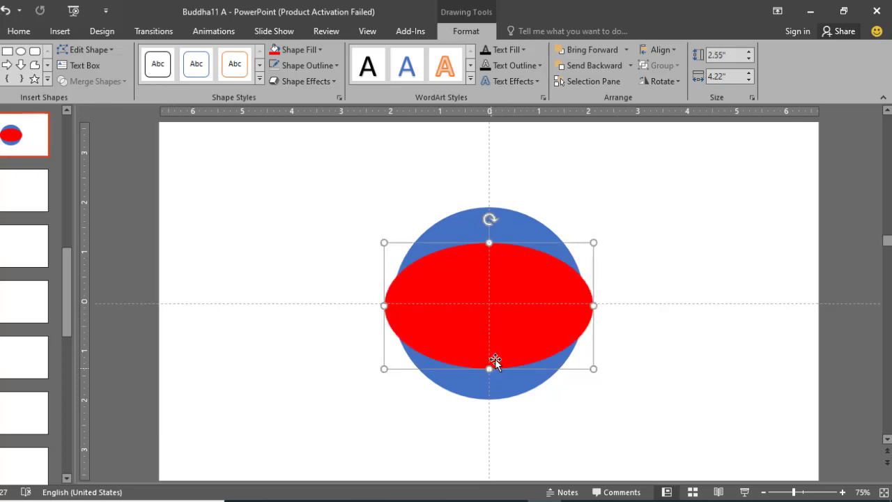
pyautogui.moveTo(459, 436); pyautogui.dragTo(457, 440)
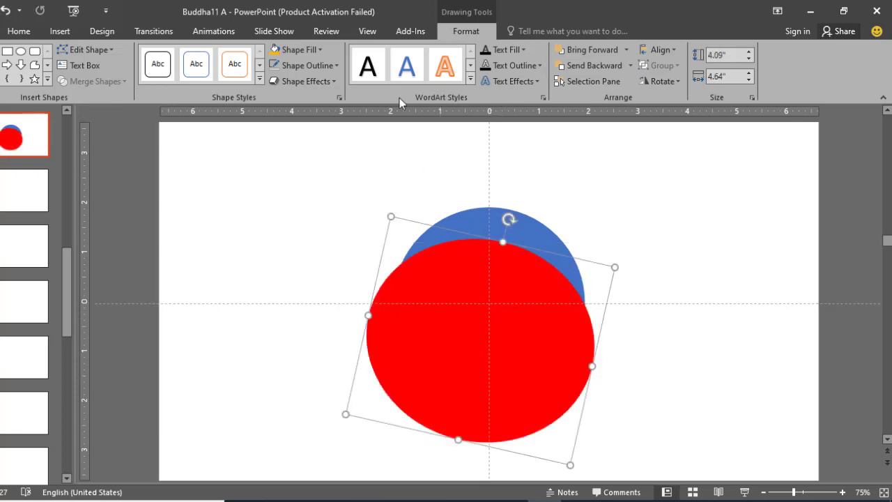
# Set the tilted ellipse to no fill and give it a red outline
pyautogui.click(320, 50)
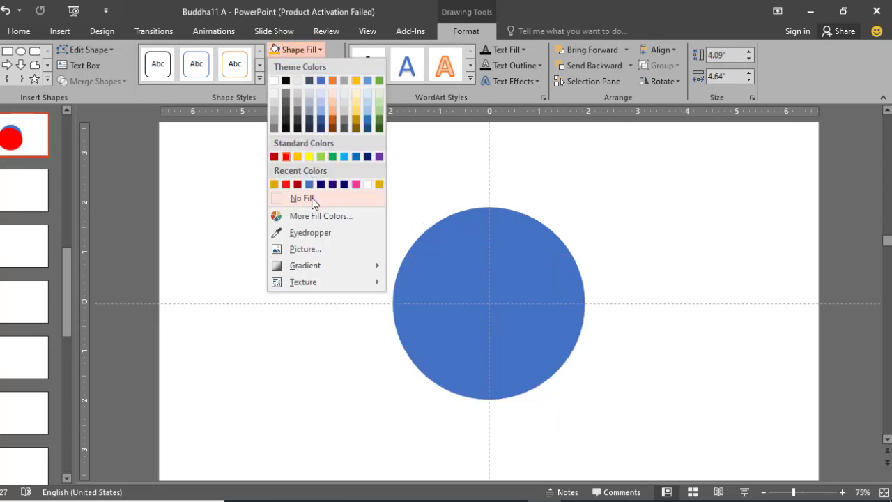
pyautogui.click(312, 200)
pyautogui.click(319, 50)
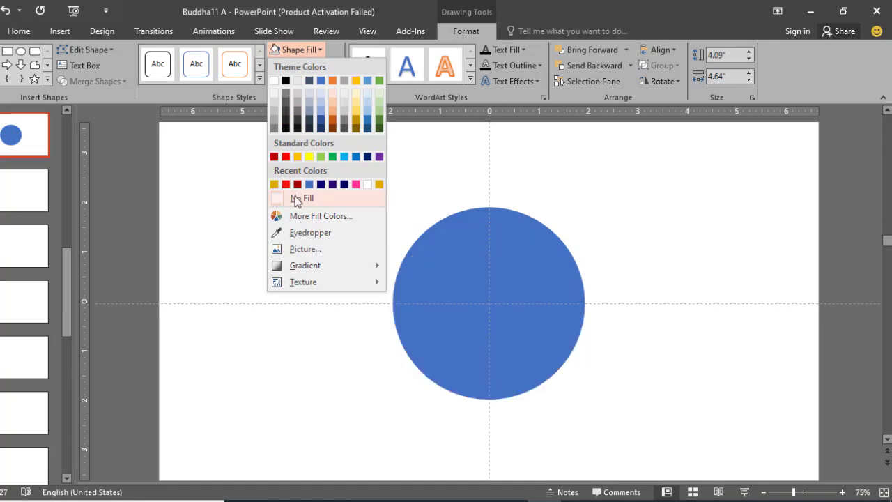
pyautogui.click(296, 198)
pyautogui.click(336, 66)
pyautogui.click(283, 174)
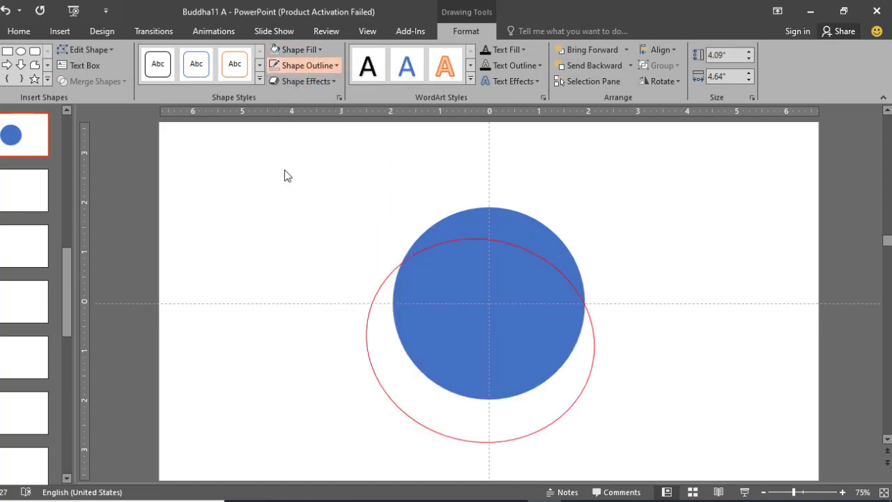
# Duplicate the red outlined ellipse twice, placing one copy above and the other to the right over the blue circle
pyautogui.moveTo(589, 310); pyautogui.dragTo(578, 332)
pyautogui.moveTo(571, 416); pyautogui.dragTo(570, 306)
pyautogui.scroll(2, 588, 292)
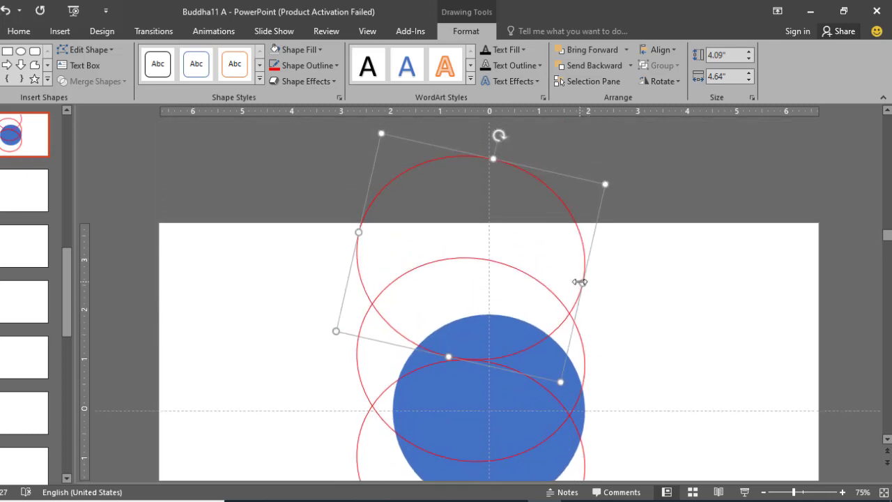
pyautogui.scroll(-1, 583, 274)
pyautogui.moveTo(583, 274); pyautogui.dragTo(659, 420)
pyautogui.scroll(-3, 659, 420)
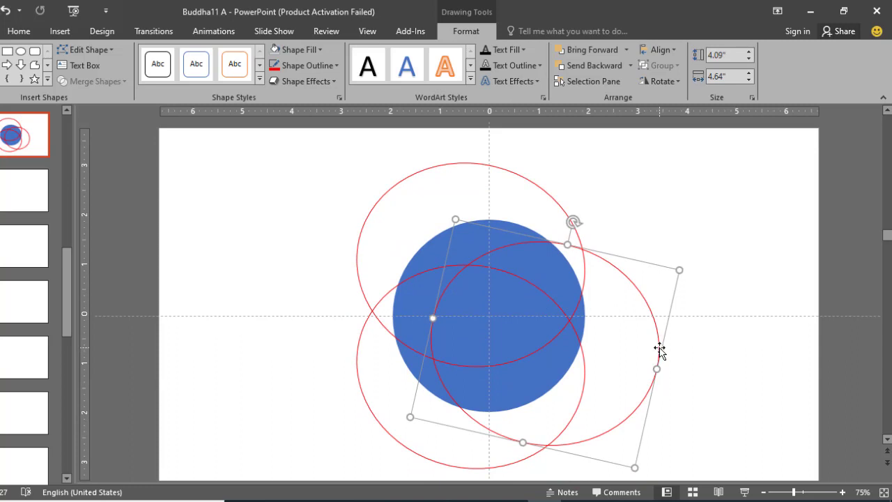
# Fine-tune the positions of the upper and right ellipses so the three outlines overlap evenly across the blue circle
pyautogui.moveTo(659, 348)
pyautogui.mouseDown()
pyautogui.moveTo(652, 331)
pyautogui.moveTo(661, 331)
pyautogui.mouseUp()
pyautogui.moveTo(566, 205); pyautogui.dragTo(539, 213)
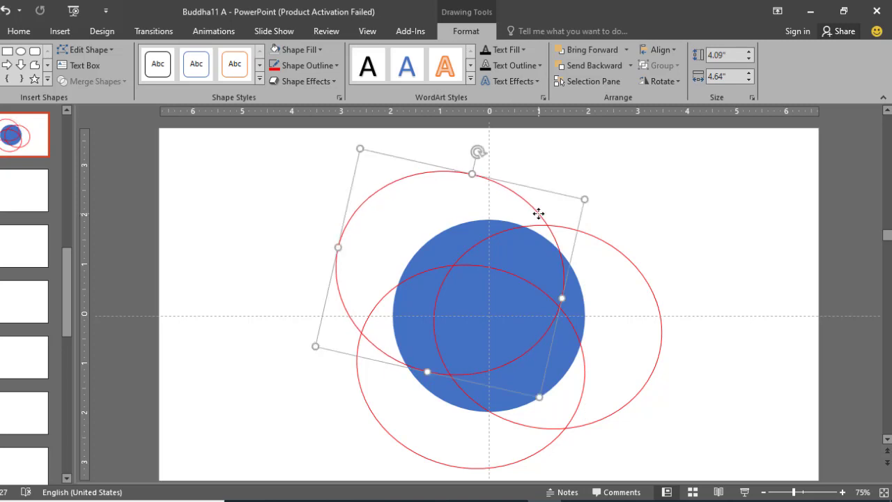
pyautogui.click(599, 238)
pyautogui.moveTo(600, 238); pyautogui.dragTo(597, 235)
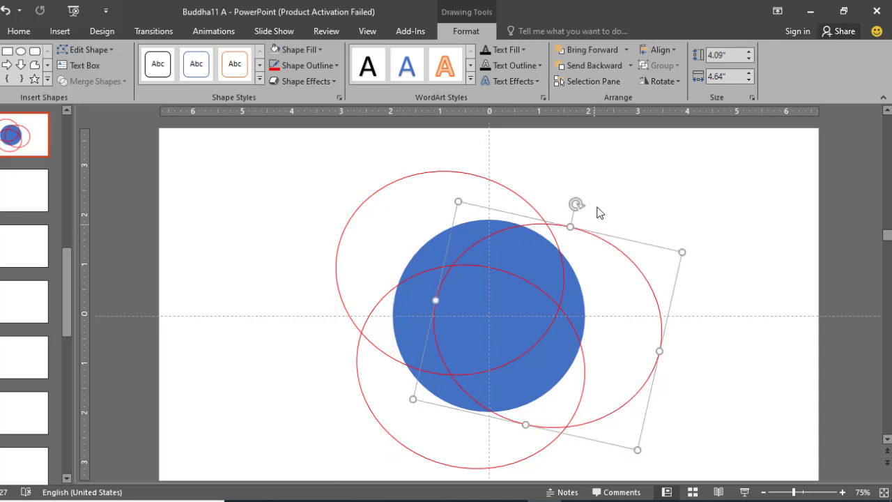
pyautogui.click(603, 203)
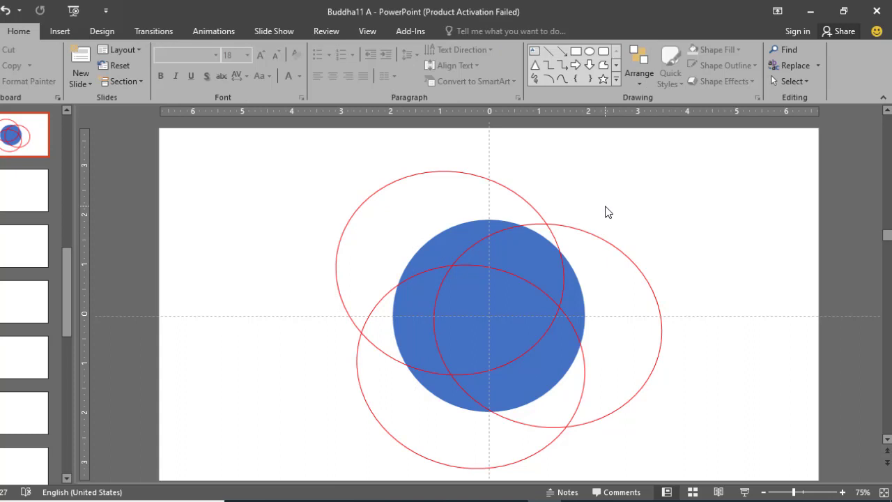
pyautogui.moveTo(532, 204); pyautogui.dragTo(536, 213)
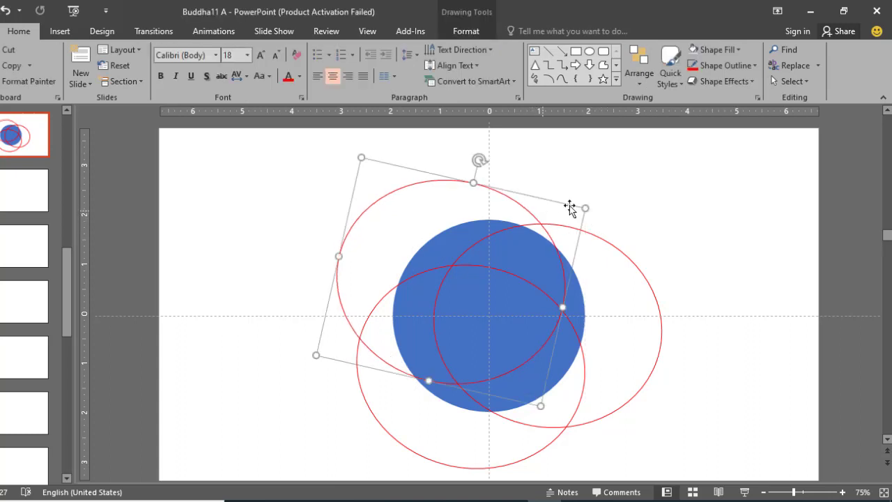
pyautogui.click(600, 234)
pyautogui.click(635, 206)
# Duplicate the blue circle with its three ellipses and place the copy at the slide's left edge
pyautogui.keyDown('ctrl'); pyautogui.scroll(-1, 634, 204); pyautogui.keyUp('ctrl')
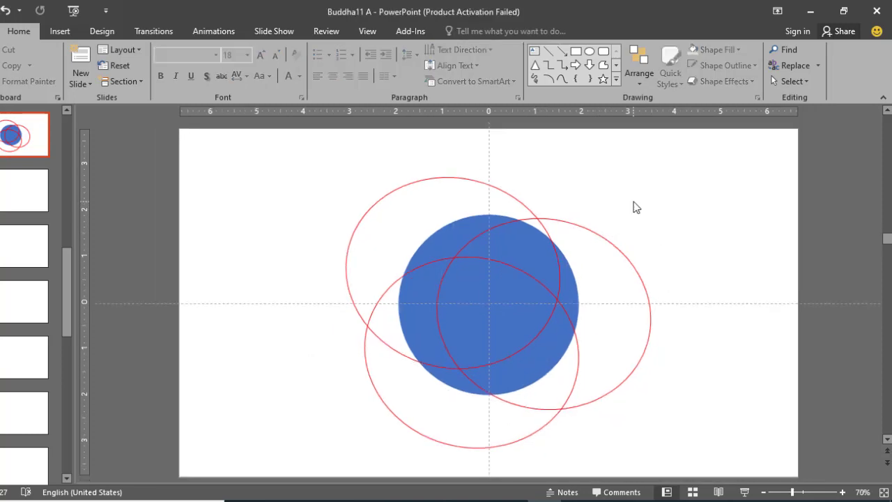
pyautogui.moveTo(325, 160); pyautogui.dragTo(753, 452)
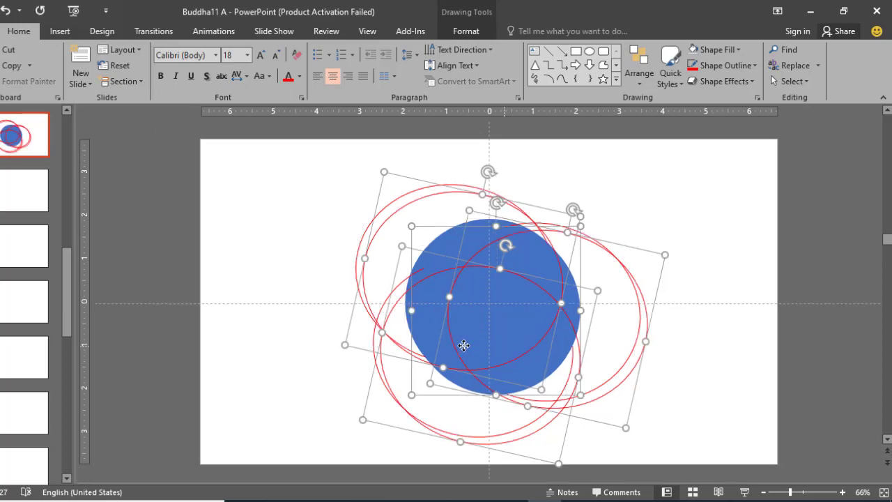
pyautogui.moveTo(462, 344); pyautogui.dragTo(247, 311)
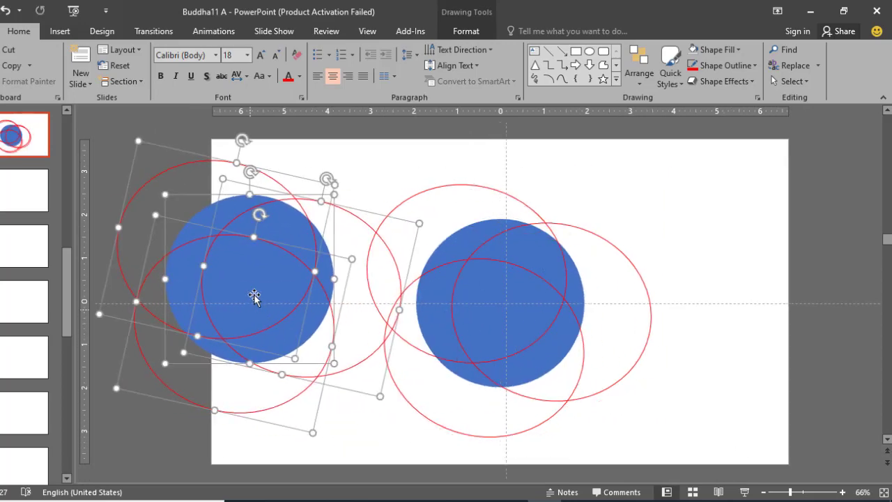
pyautogui.click(345, 171)
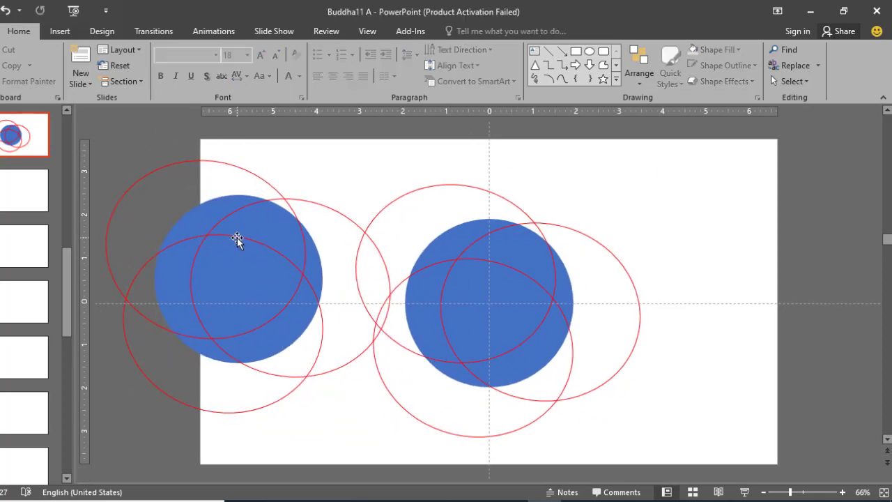
# Fragment the copied blue circle together with its three overlapping ellipses
pyautogui.click(214, 216)
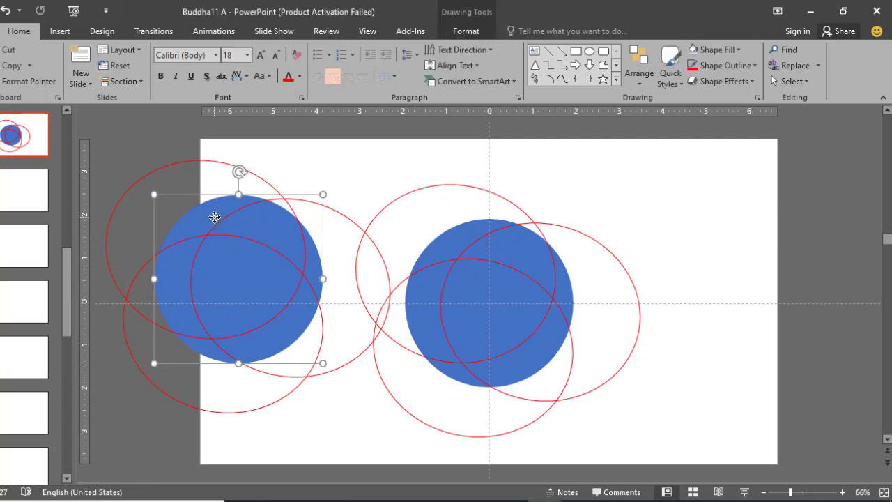
pyautogui.press('Escape')
pyautogui.click(179, 263)
pyautogui.keyDown('shift'); pyautogui.click(142, 264); pyautogui.keyUp('shift')
pyautogui.keyDown('shift'); pyautogui.click(121, 202); pyautogui.keyUp('shift')
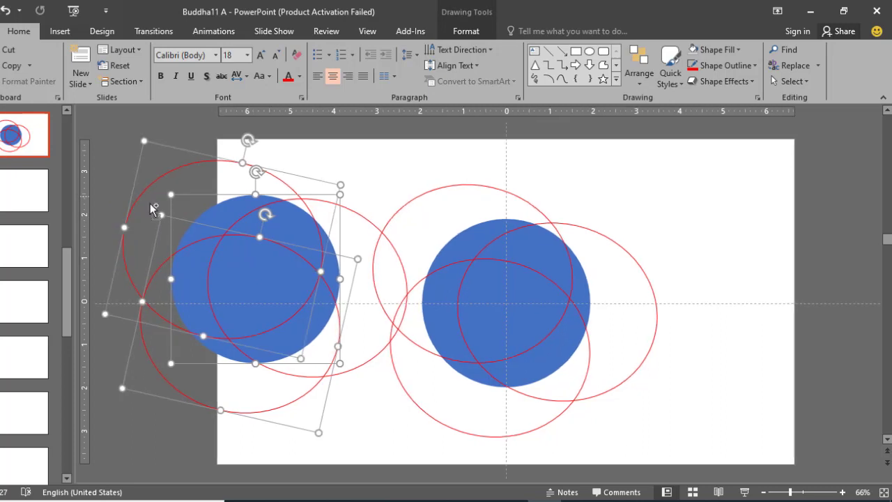
pyautogui.keyDown('shift'); pyautogui.click(366, 220); pyautogui.keyUp('shift')
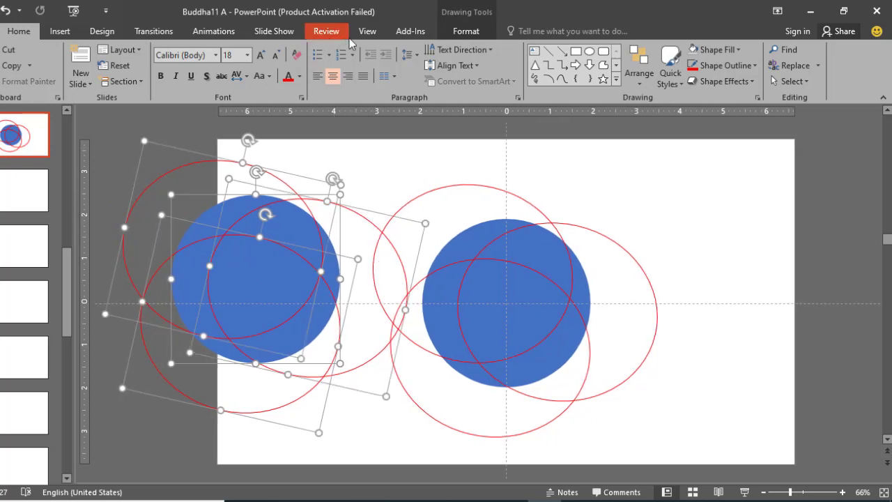
pyautogui.click(462, 30)
pyautogui.click(124, 83)
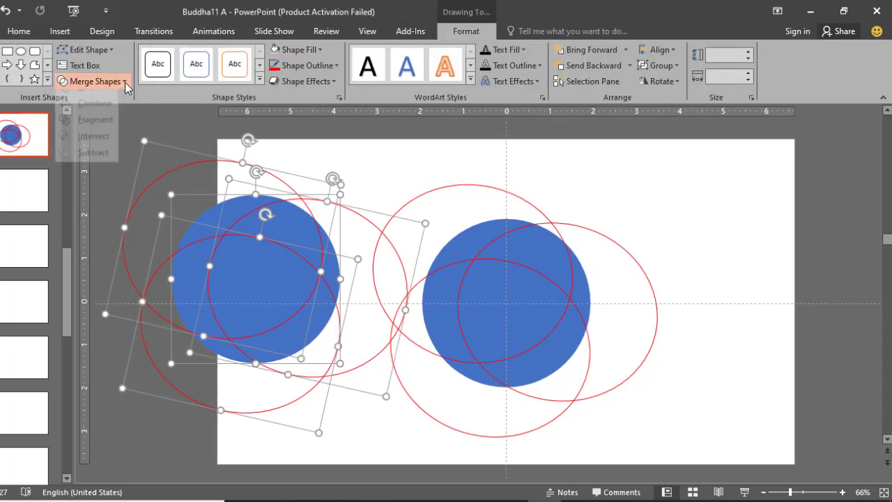
pyautogui.click(93, 131)
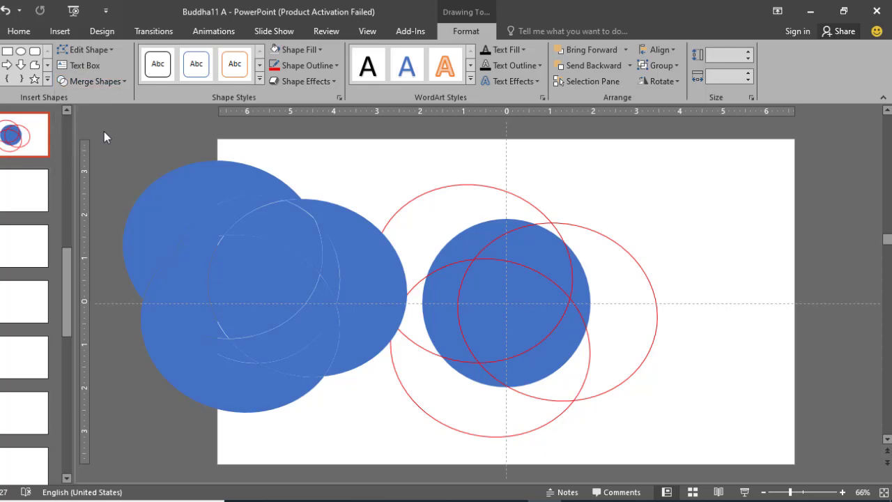
# Delete all fragments of the copied set that lie outside the circle
pyautogui.click(332, 215)
pyautogui.press('Delete')
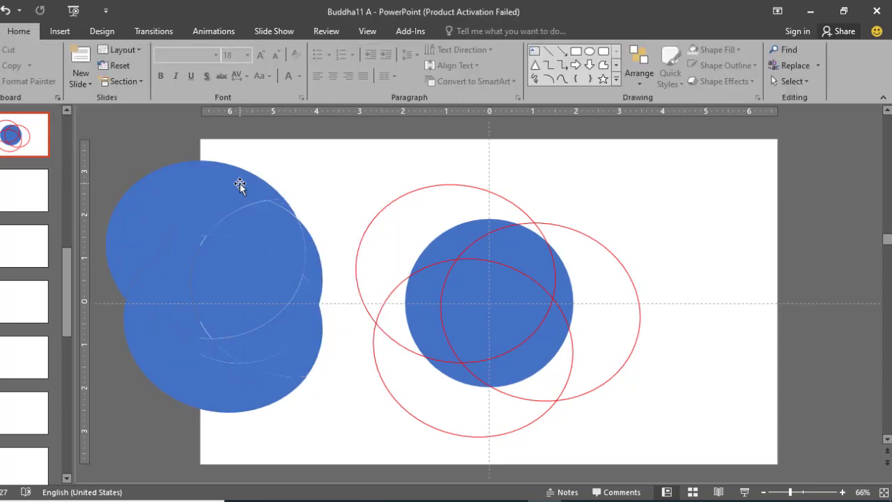
pyautogui.click(240, 183)
pyautogui.press('Delete')
pyautogui.click(135, 319)
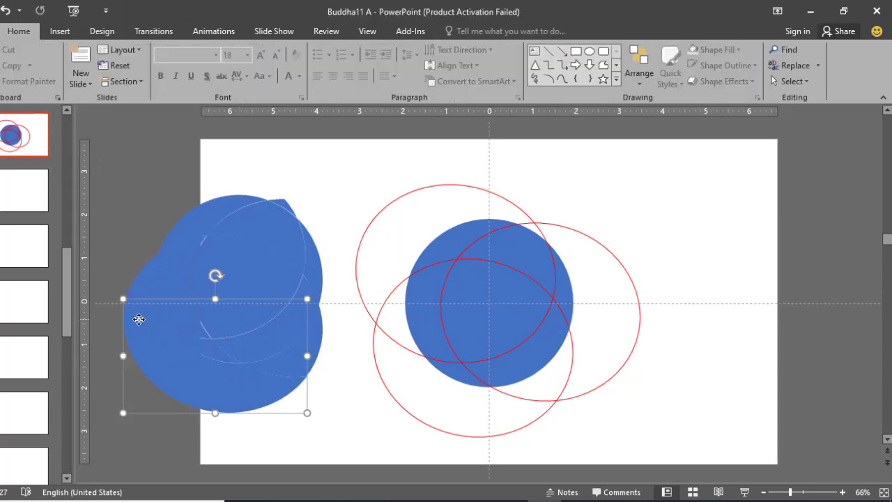
pyautogui.press('Delete')
pyautogui.click(143, 300)
pyautogui.press('Delete')
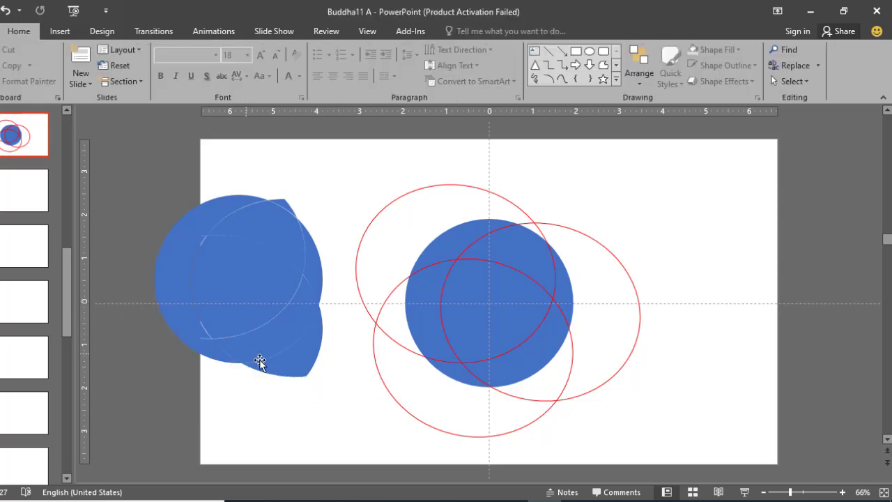
pyautogui.click(288, 370)
pyautogui.press('Delete')
pyautogui.click(286, 203)
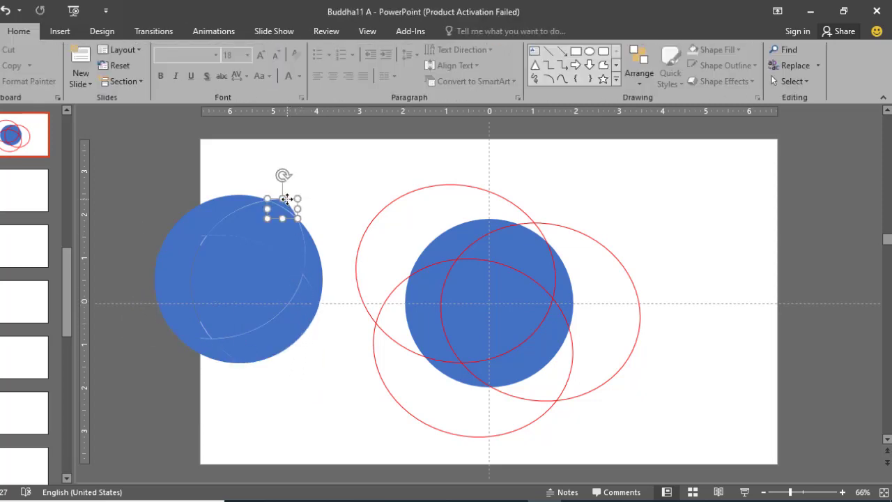
pyautogui.press('Delete')
# Delete the large central fragment of the fragmented circle, leaving only the outer ring pieces
pyautogui.click(287, 225)
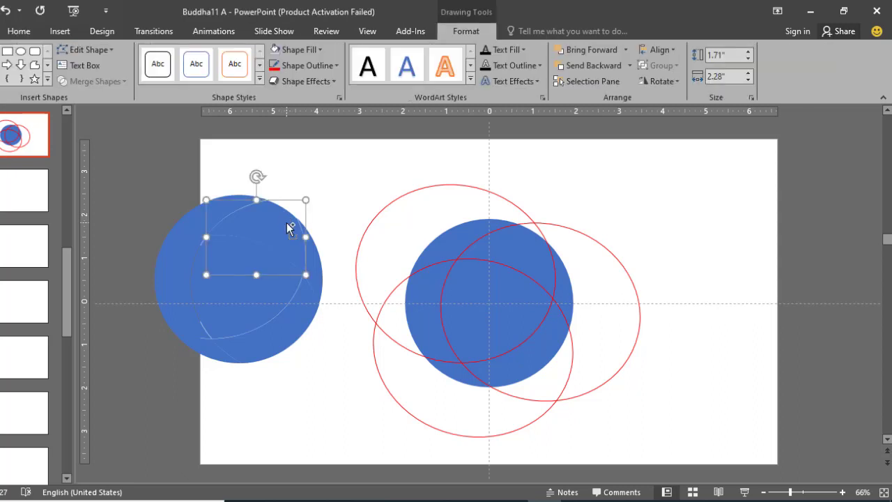
pyautogui.keyDown('ctrl'); pyautogui.scroll(1, 286, 222); pyautogui.keyUp('ctrl')
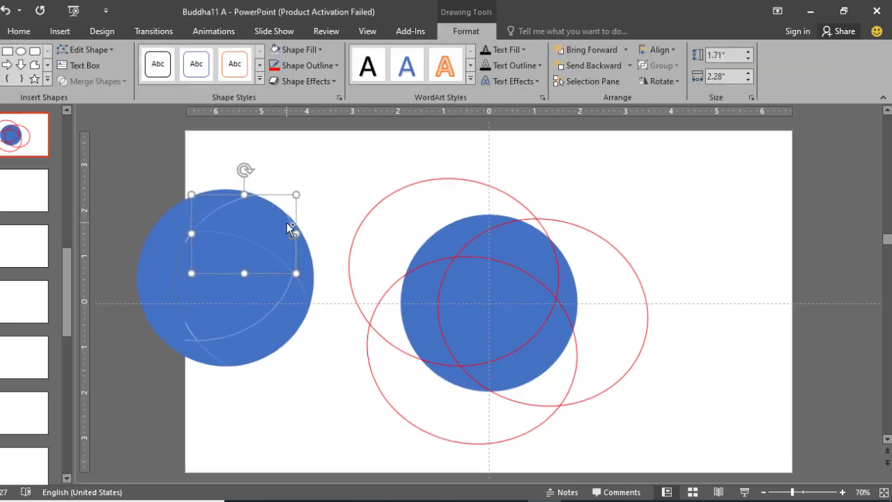
pyautogui.click(314, 249)
pyautogui.click(301, 262)
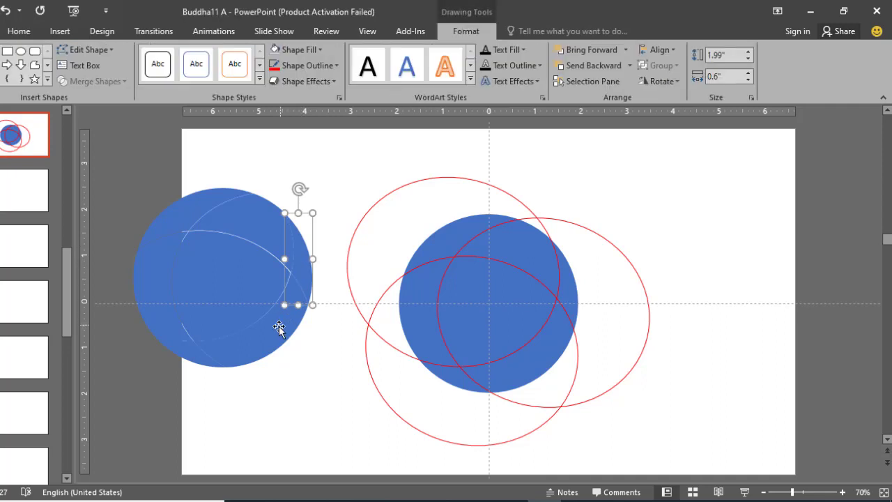
pyautogui.click(236, 285)
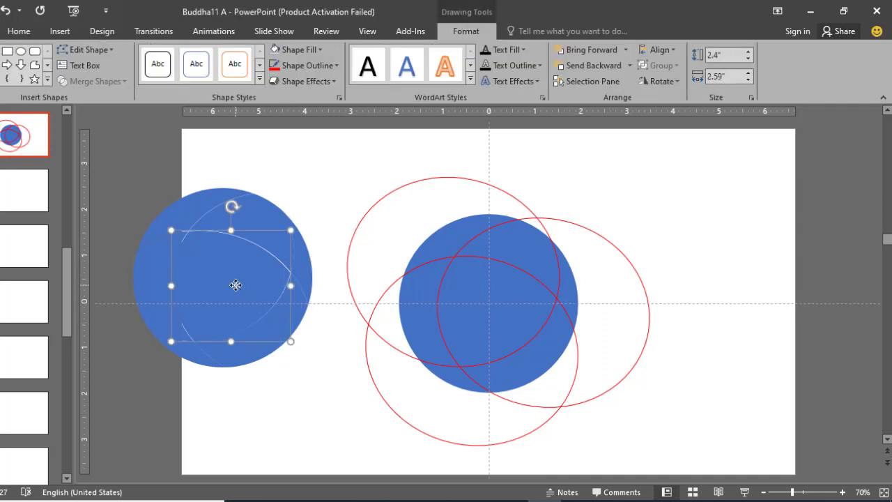
pyautogui.press('Delete')
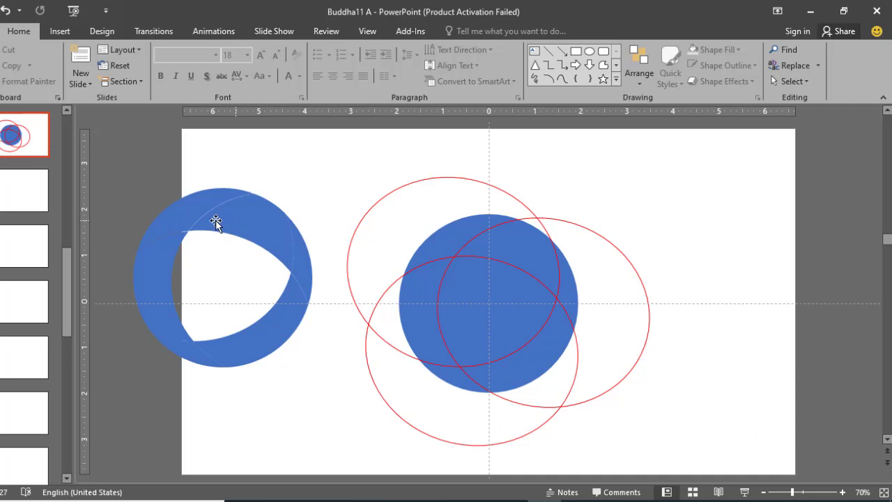
# Fill the two lower ring fragments with golden orange and unite them into one segment
pyautogui.click(184, 226)
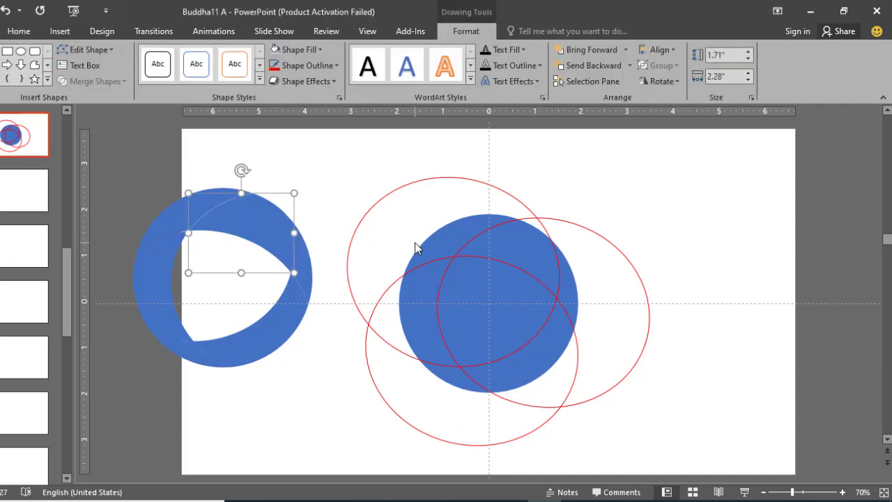
pyautogui.click(282, 325)
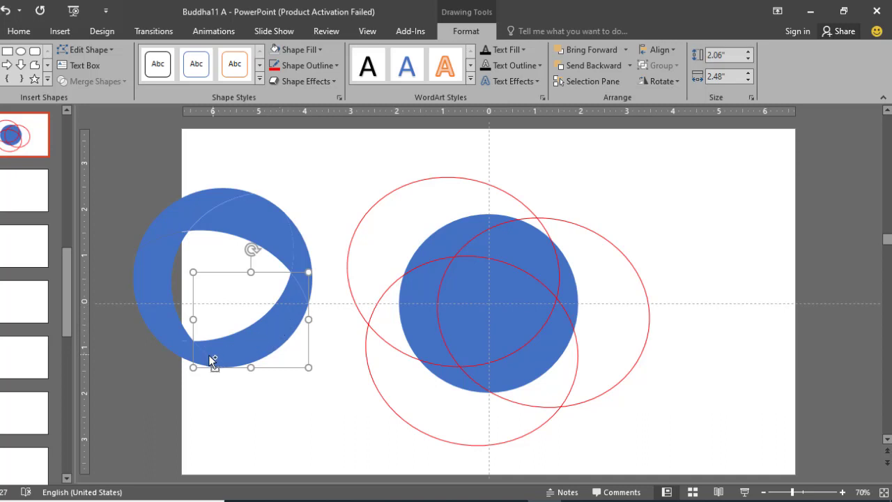
pyautogui.click(195, 354)
pyautogui.click(195, 354)
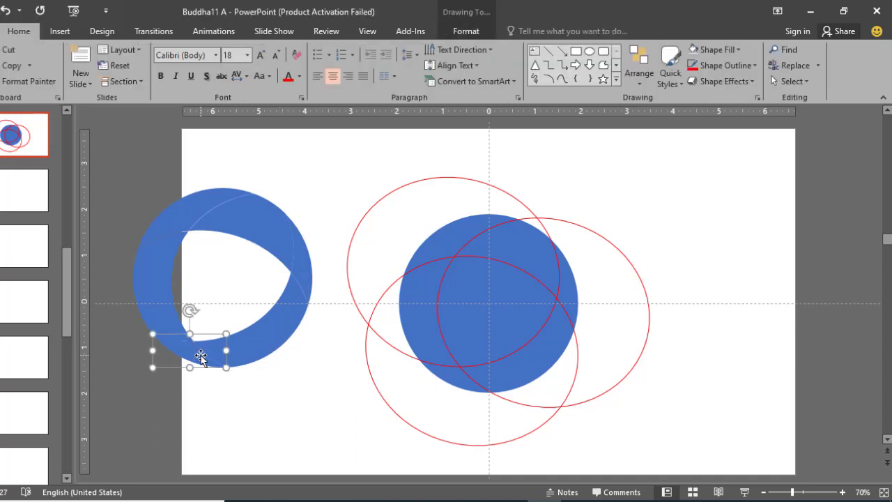
pyautogui.keyDown('shift'); pyautogui.click(212, 350); pyautogui.keyUp('shift')
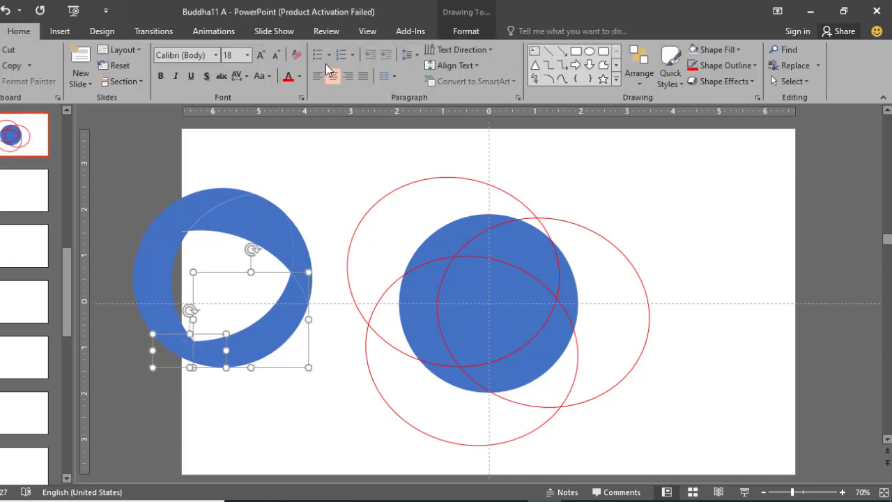
pyautogui.click(466, 32)
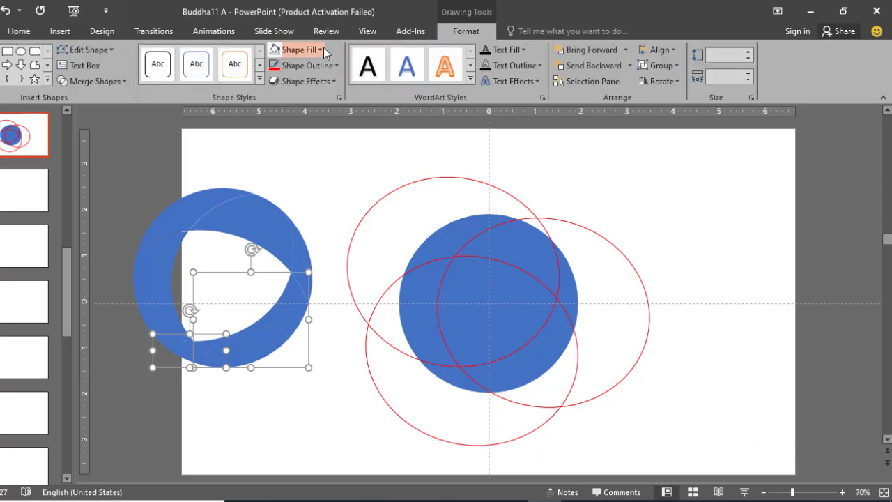
pyautogui.click(307, 49)
pyautogui.click(297, 156)
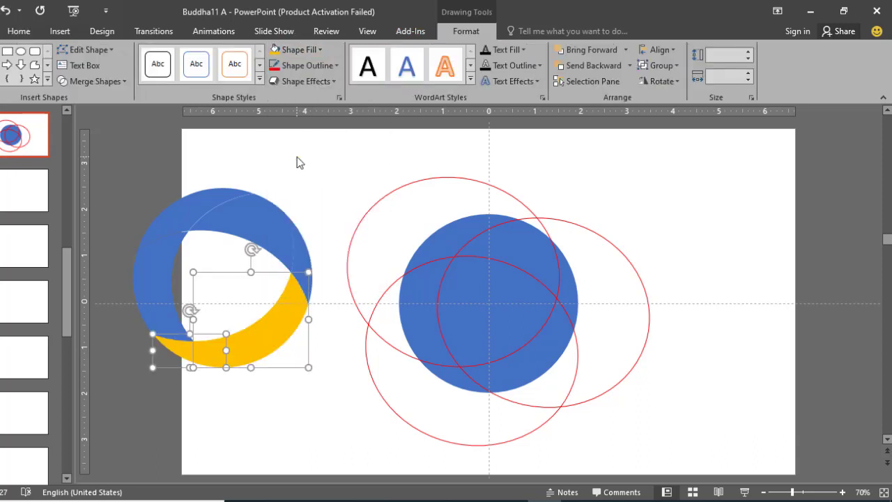
pyautogui.click(122, 82)
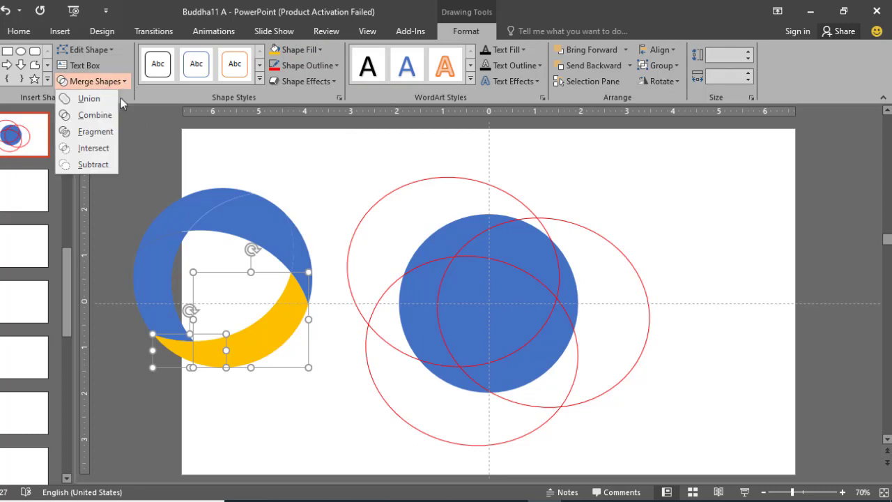
pyautogui.click(132, 121)
pyautogui.click(332, 226)
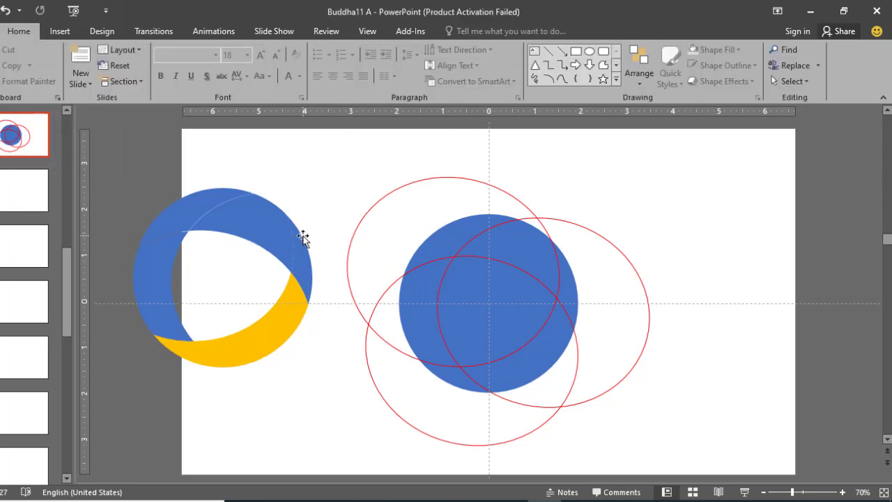
# Fill the left and upper-left ring fragments red and unite them into one segment
pyautogui.click(163, 299)
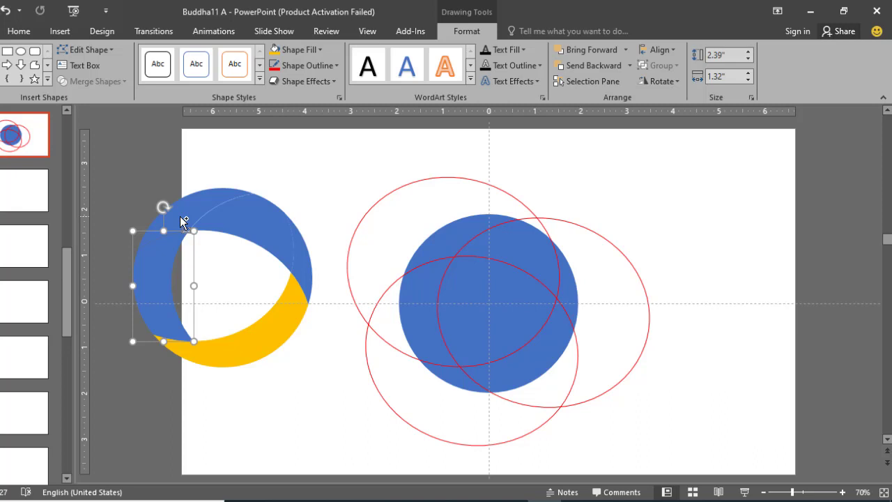
pyautogui.keyDown('shift'); pyautogui.click(182, 221); pyautogui.keyUp('shift')
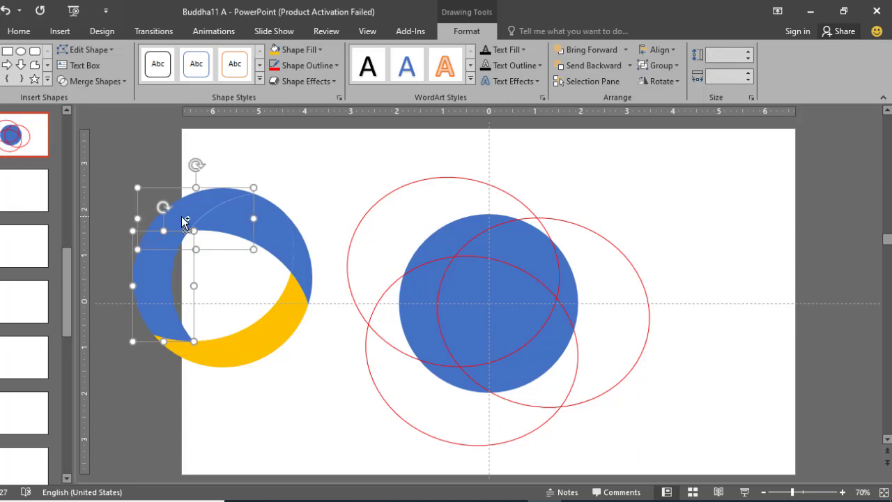
pyautogui.click(313, 51)
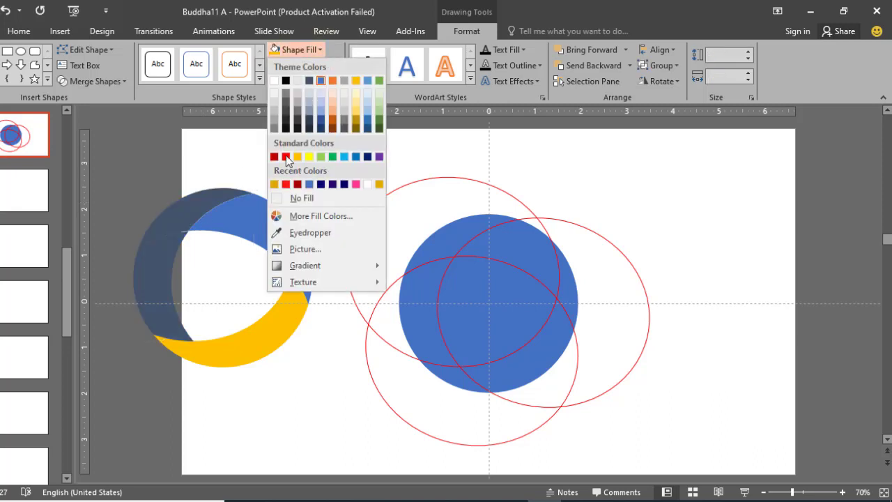
pyautogui.click(288, 154)
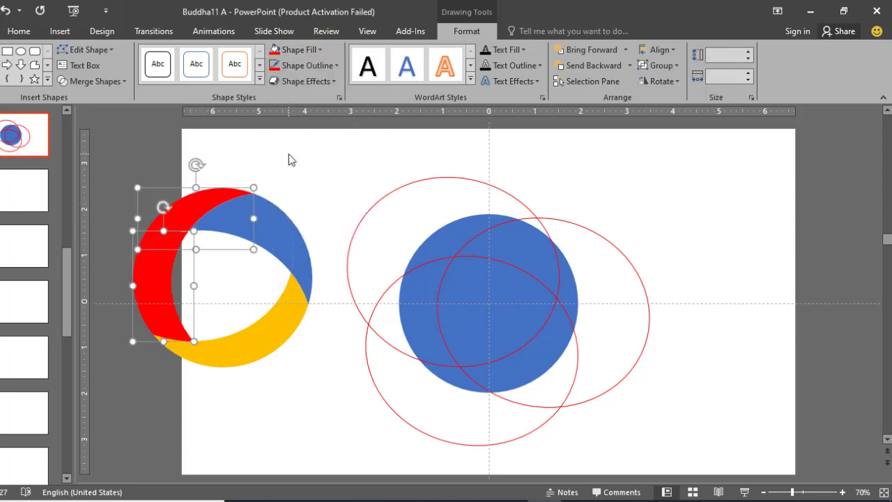
pyautogui.click(122, 81)
pyautogui.click(110, 98)
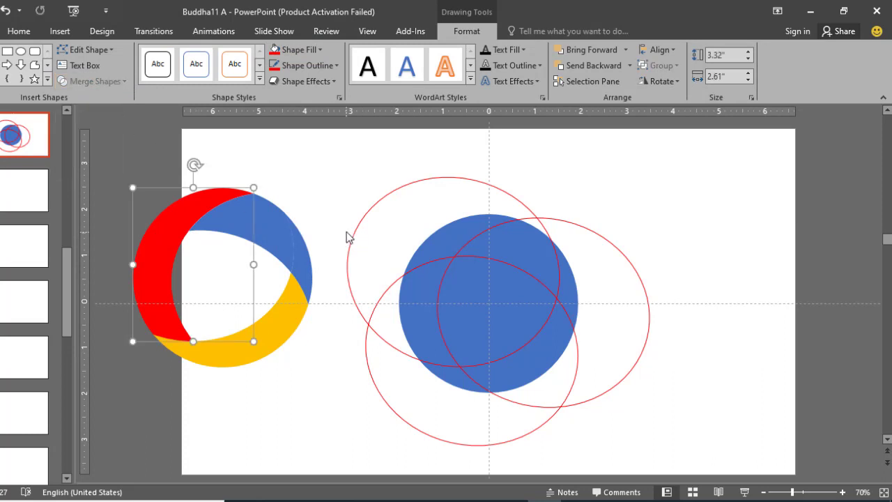
pyautogui.click(349, 237)
# Fill the two remaining blue ring fragments on the upper right purple and unite them into one segment
pyautogui.click(272, 229)
pyautogui.keyDown('shift'); pyautogui.click(304, 258); pyautogui.keyUp('shift')
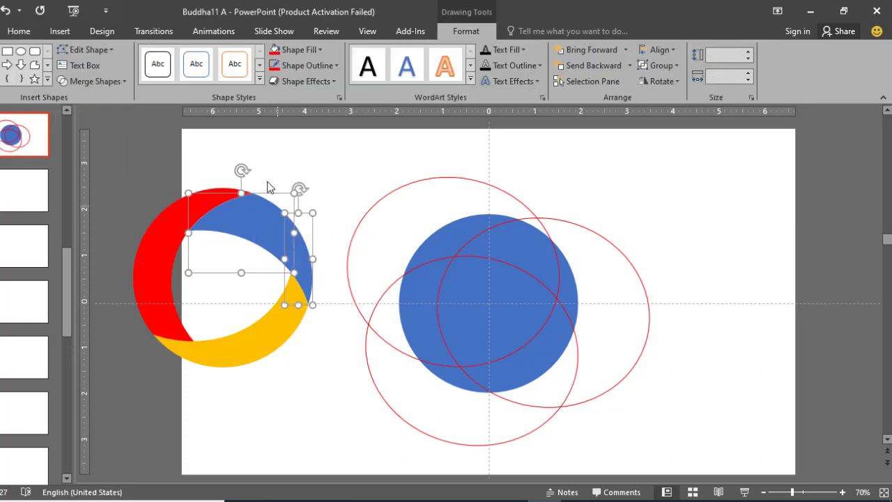
pyautogui.click(112, 51)
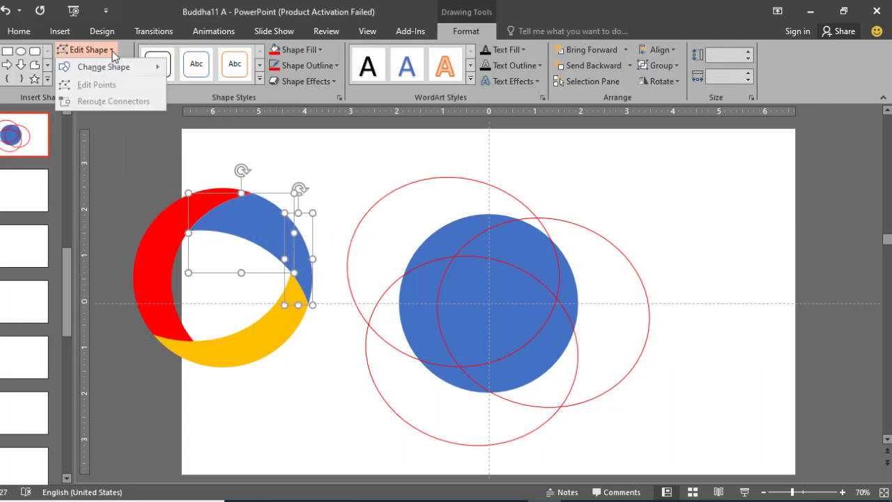
pyautogui.click(318, 49)
pyautogui.click(379, 157)
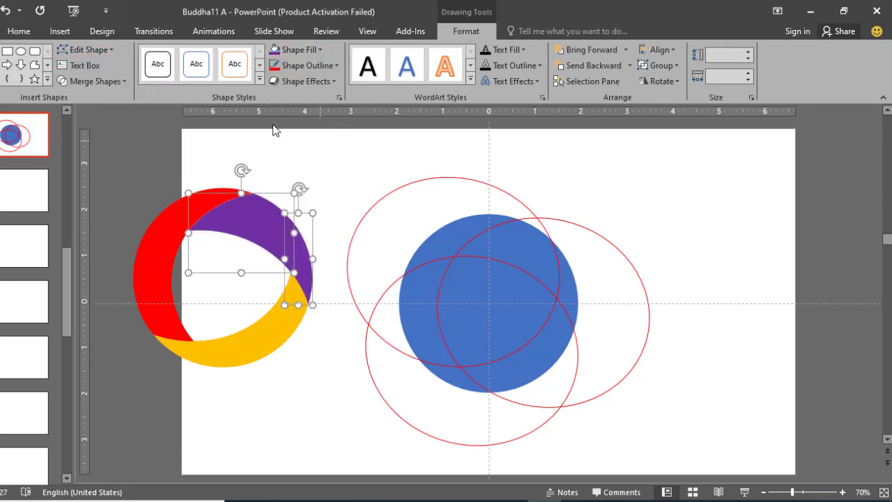
pyautogui.click(124, 82)
pyautogui.click(113, 98)
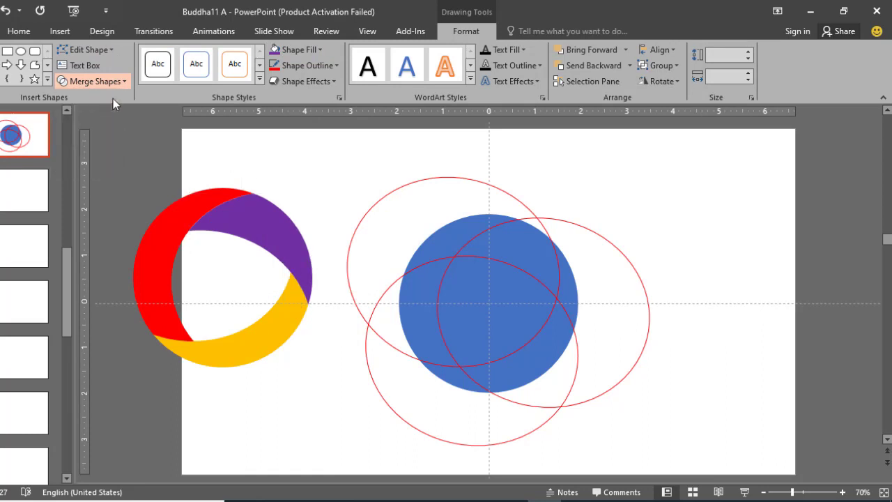
pyautogui.click(300, 184)
# Group the red, purple and orange segments and move the ring fully onto the slide, beside the blue circle
pyautogui.click(195, 202)
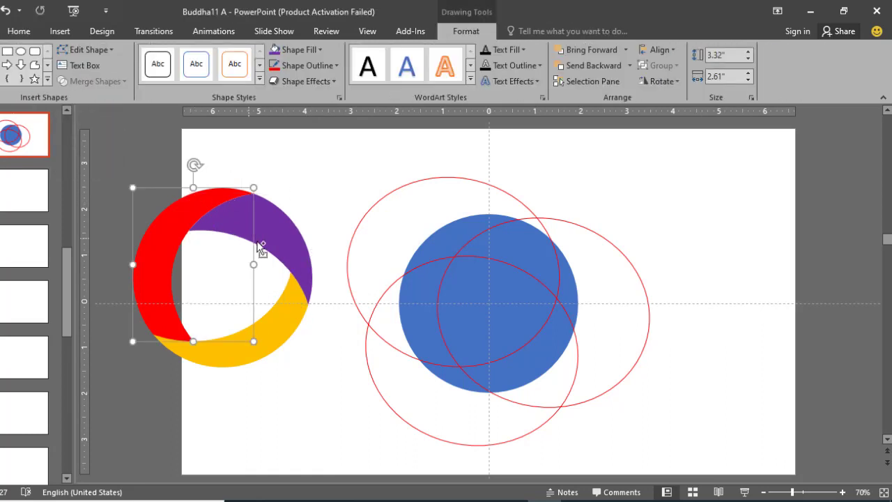
pyautogui.keyDown('shift'); pyautogui.click(261, 247); pyautogui.keyUp('shift')
pyautogui.keyDown('shift'); pyautogui.click(279, 333); pyautogui.keyUp('shift')
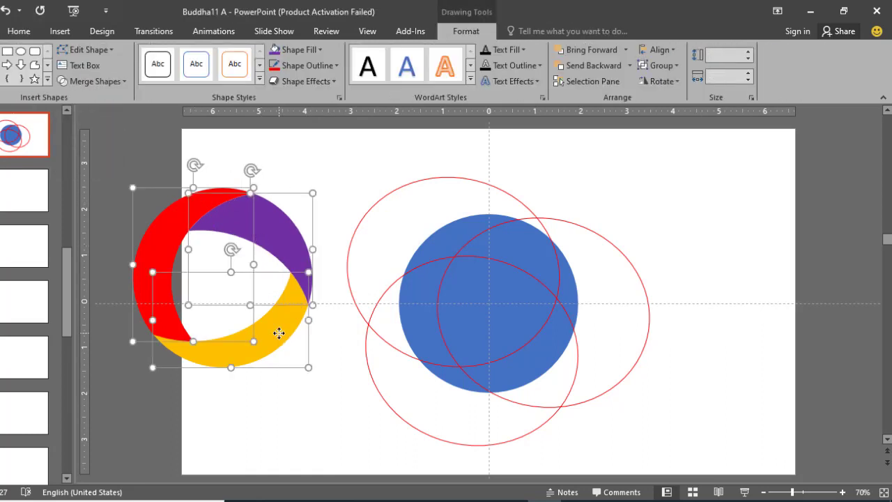
pyautogui.hotkey('ctrl', 'g')
pyautogui.moveTo(279, 333); pyautogui.dragTo(333, 341)
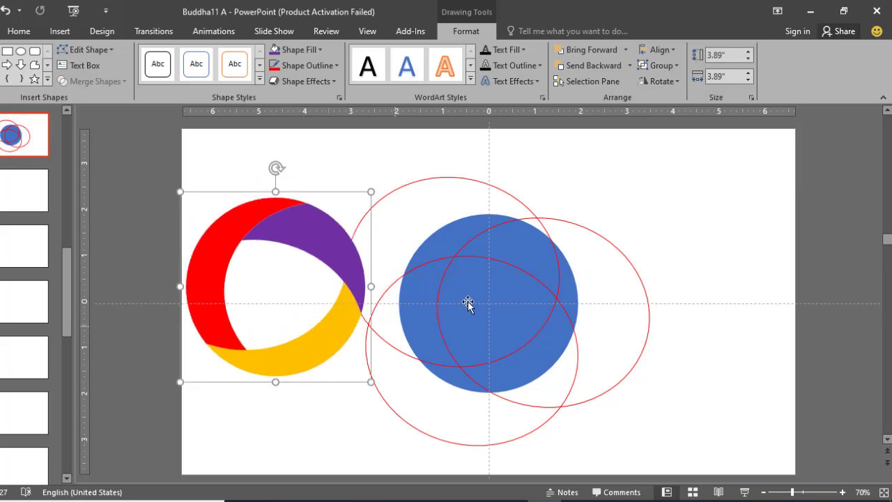
# Delete the three red ellipse outlines and place the coloured ring exactly over the blue circle at the slide's centre
pyautogui.click(578, 223)
pyautogui.press('Delete')
pyautogui.click(534, 212)
pyautogui.press('Delete')
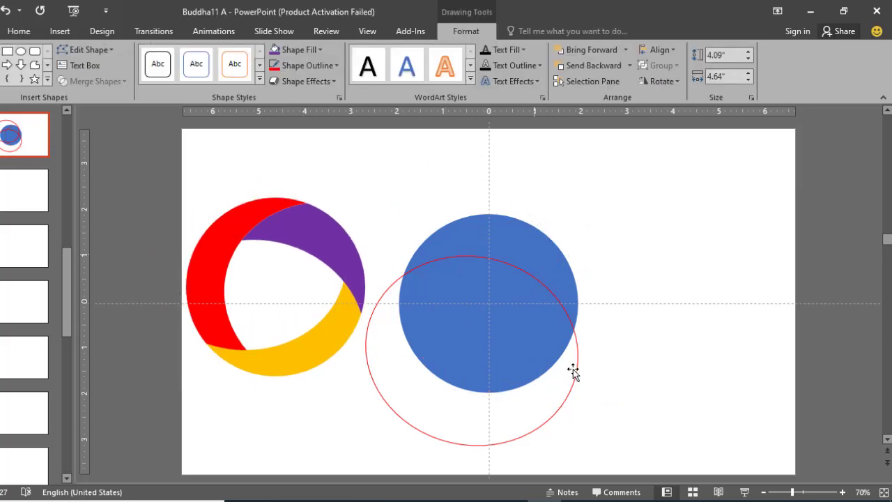
pyautogui.click(577, 372)
pyautogui.press('Delete')
pyautogui.moveTo(334, 267); pyautogui.dragTo(548, 281)
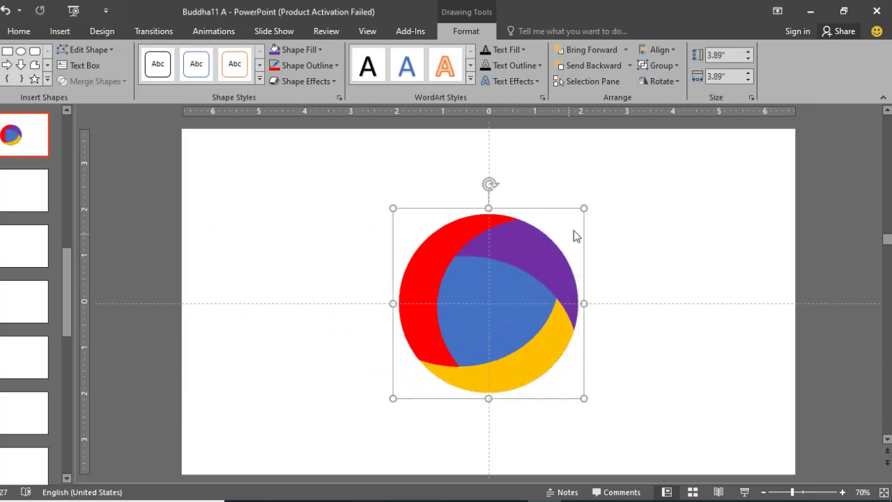
# Shrink the blue circle behind the ring to about 3.17 inches, centre it under the opening and group it with the ring
pyautogui.click(510, 274)
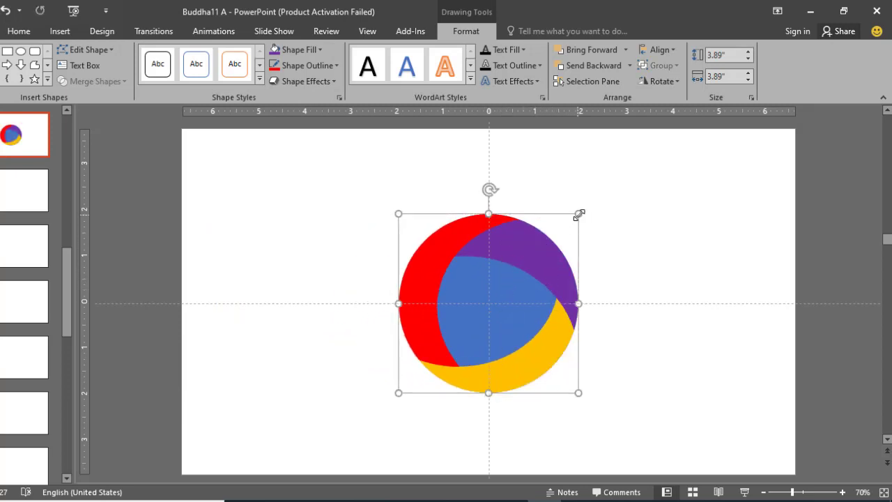
pyautogui.moveTo(577, 213); pyautogui.dragTo(544, 250)
pyautogui.moveTo(467, 321); pyautogui.dragTo(481, 309)
pyautogui.keyDown('shift'); pyautogui.click(436, 260); pyautogui.keyUp('shift')
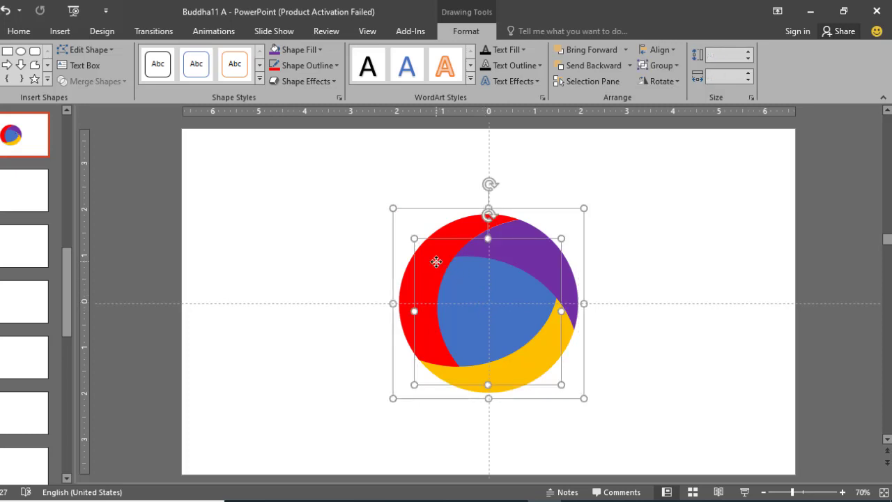
pyautogui.hotkey('ctrl', 'g')
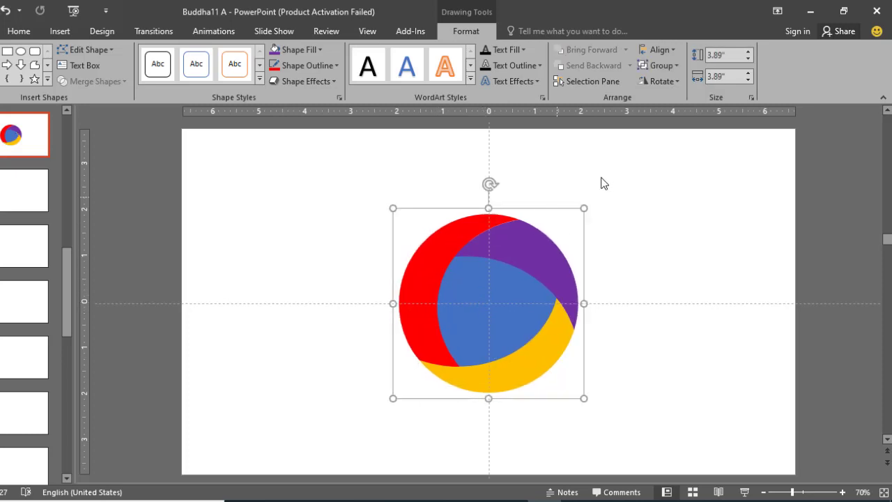
# Fill the blue circle inside the grouped ring with white
pyautogui.click(597, 160)
pyautogui.doubleClick(481, 307)
pyautogui.click(481, 308)
pyautogui.click(319, 49)
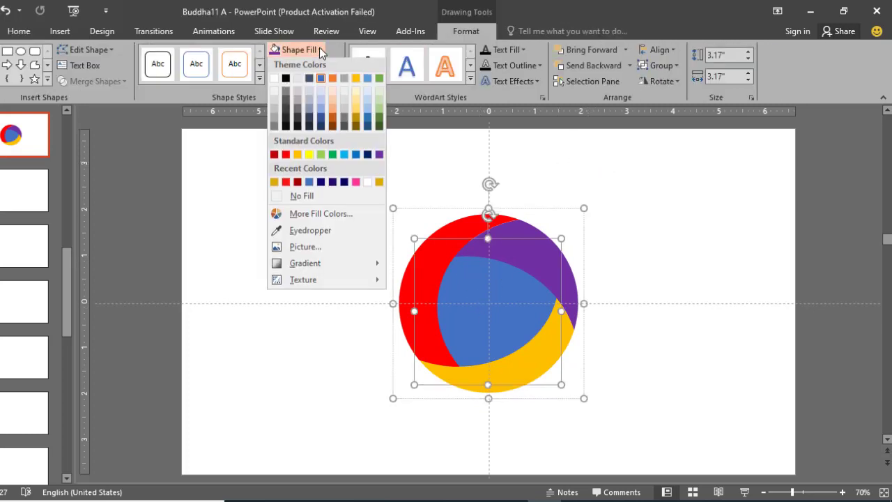
pyautogui.click(274, 89)
pyautogui.click(617, 207)
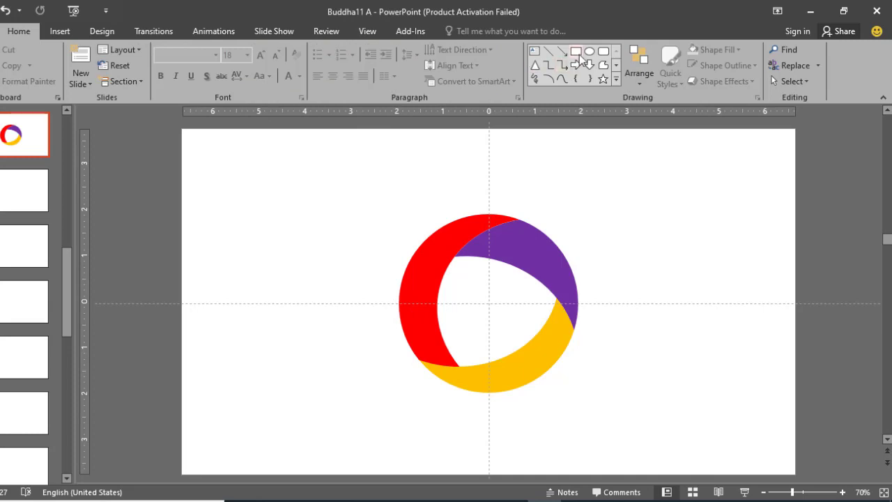
# Draw a circle about 0.7 inches wide near the ring's centre and a narrow rectangle beneath it, overlapping into a keyhole shape
pyautogui.click(589, 51)
pyautogui.moveTo(616, 182); pyautogui.dragTo(488, 294)
pyautogui.keyDown('ctrl'); pyautogui.scroll(3, 495, 298); pyautogui.keyUp('ctrl')
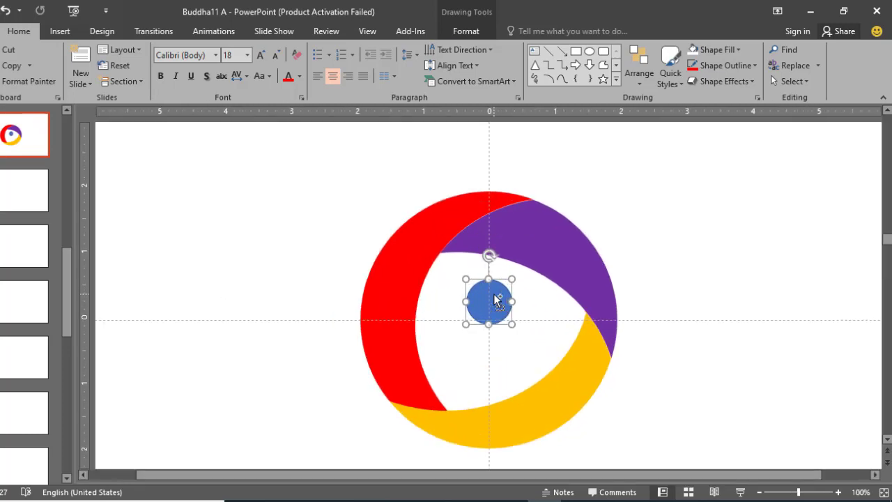
pyautogui.click(576, 51)
pyautogui.moveTo(603, 163)
pyautogui.mouseDown()
pyautogui.moveTo(622, 189)
pyautogui.moveTo(625, 215)
pyautogui.moveTo(487, 340)
pyautogui.mouseUp()
# Merge the small circle and the narrow rectangle at the ring's centre into one keyhole shape with Union
pyautogui.keyDown('shift'); pyautogui.click(492, 299); pyautogui.keyUp('shift')
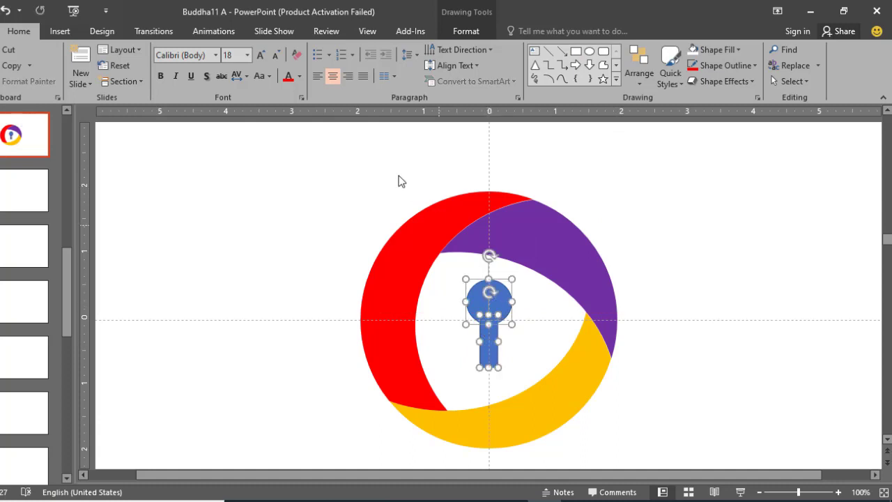
pyautogui.click(460, 32)
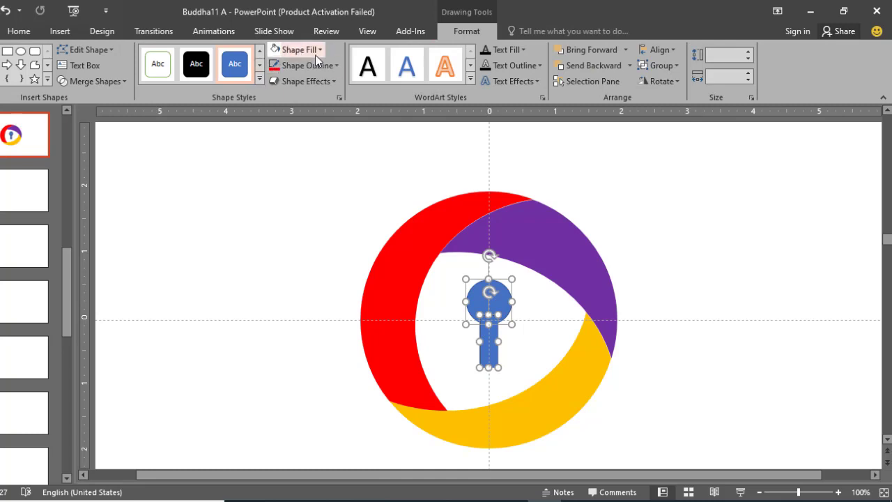
pyautogui.click(94, 81)
pyautogui.click(83, 94)
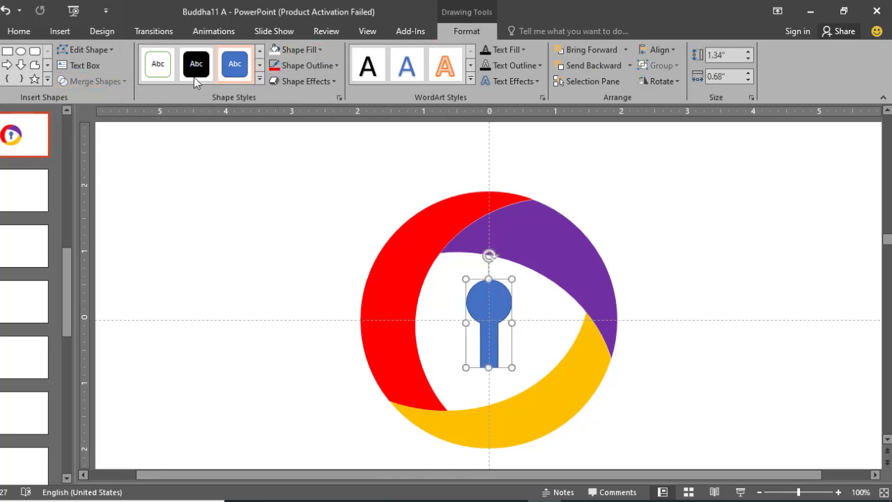
# Fill the keyhole shape with black and remove its outline
pyautogui.click(320, 50)
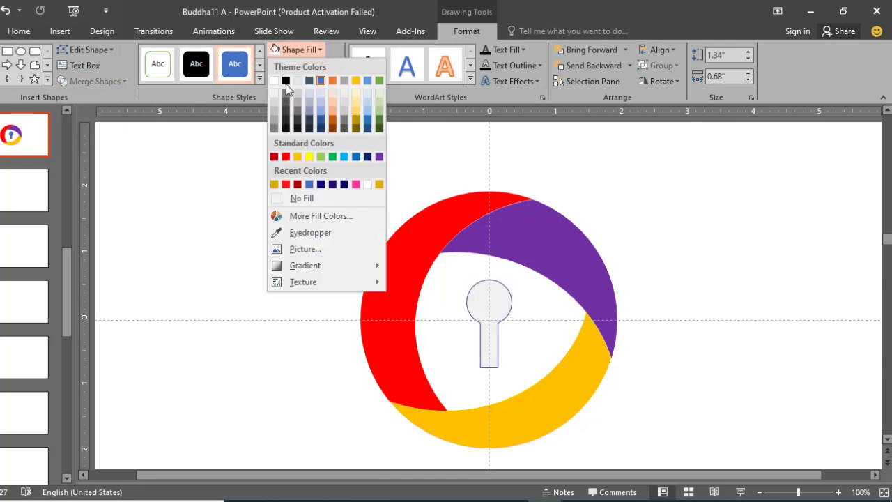
pyautogui.click(284, 79)
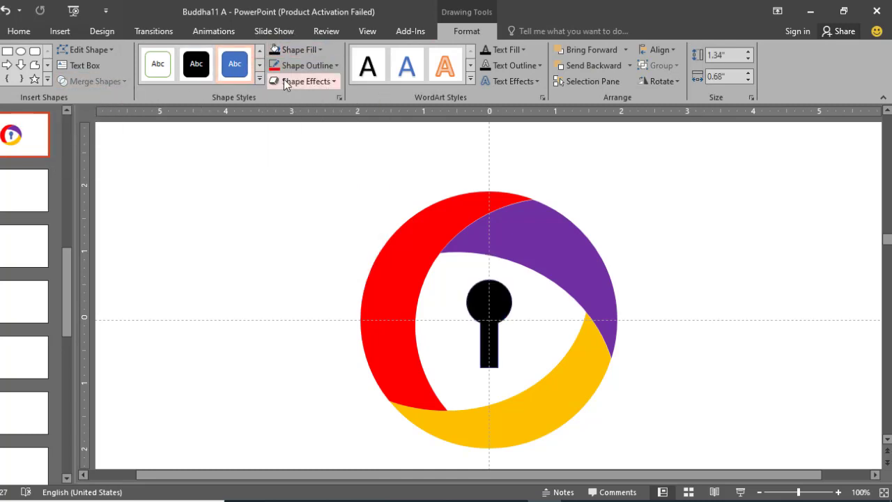
pyautogui.click(335, 65)
pyautogui.click(294, 213)
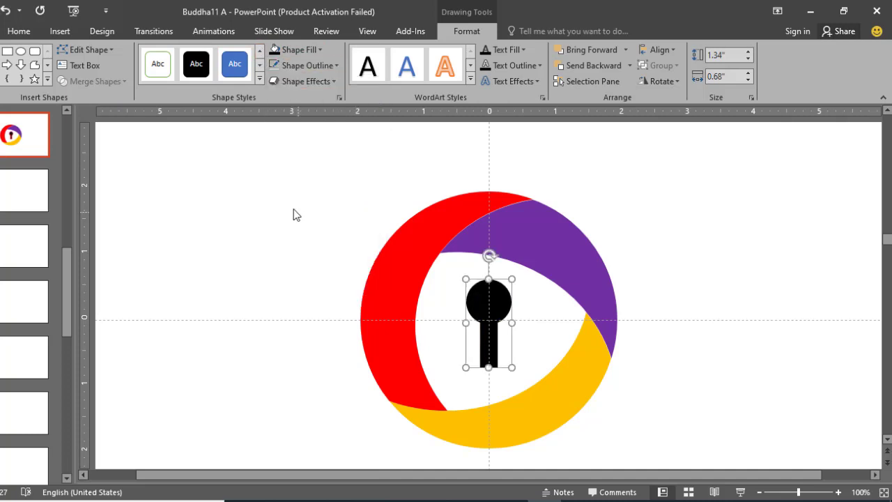
pyautogui.click(314, 213)
# Group the keyhole and the coloured ring into a single object
pyautogui.scroll(-5, 315, 211)
pyautogui.moveTo(380, 206); pyautogui.dragTo(640, 407)
pyautogui.hotkey('ctrl', 'g')
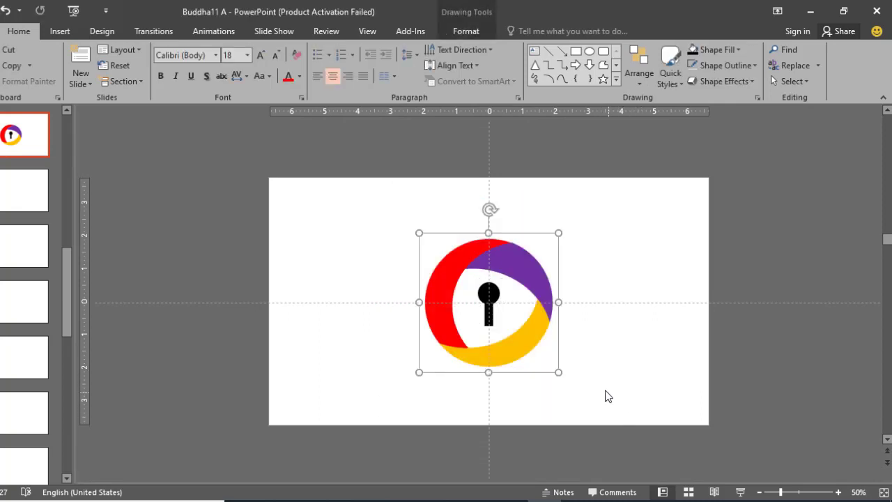
pyautogui.scroll(3, 552, 347)
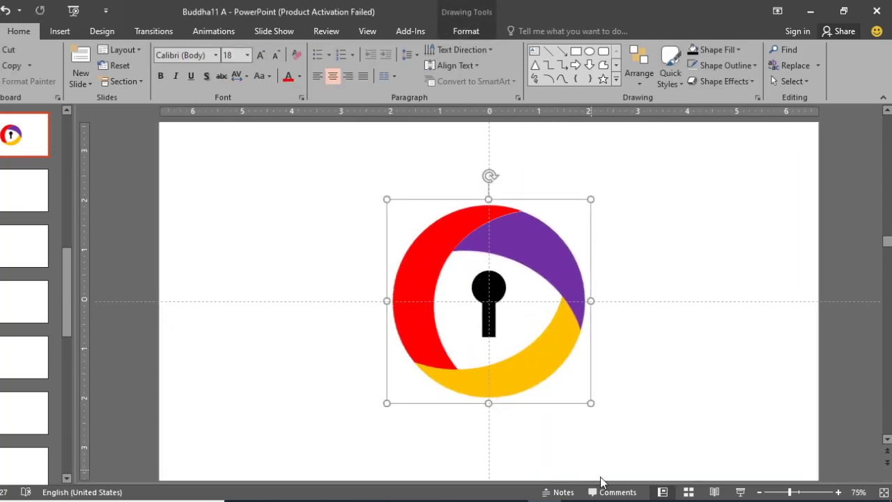
pyautogui.click(612, 251)
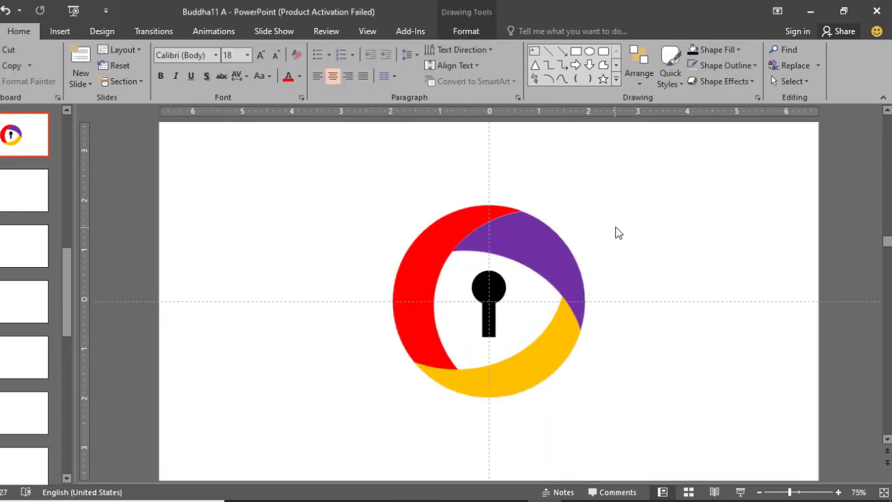
# Insert a text box on the slide beside the ring graphic
pyautogui.click(534, 51)
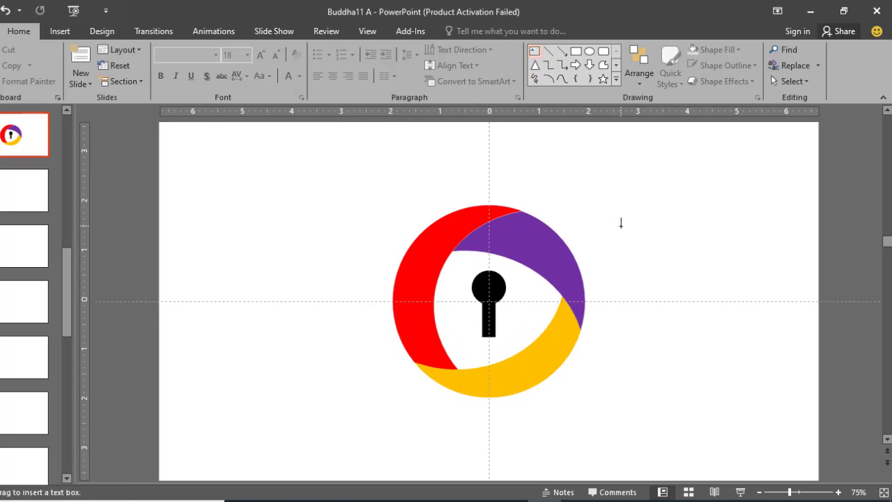